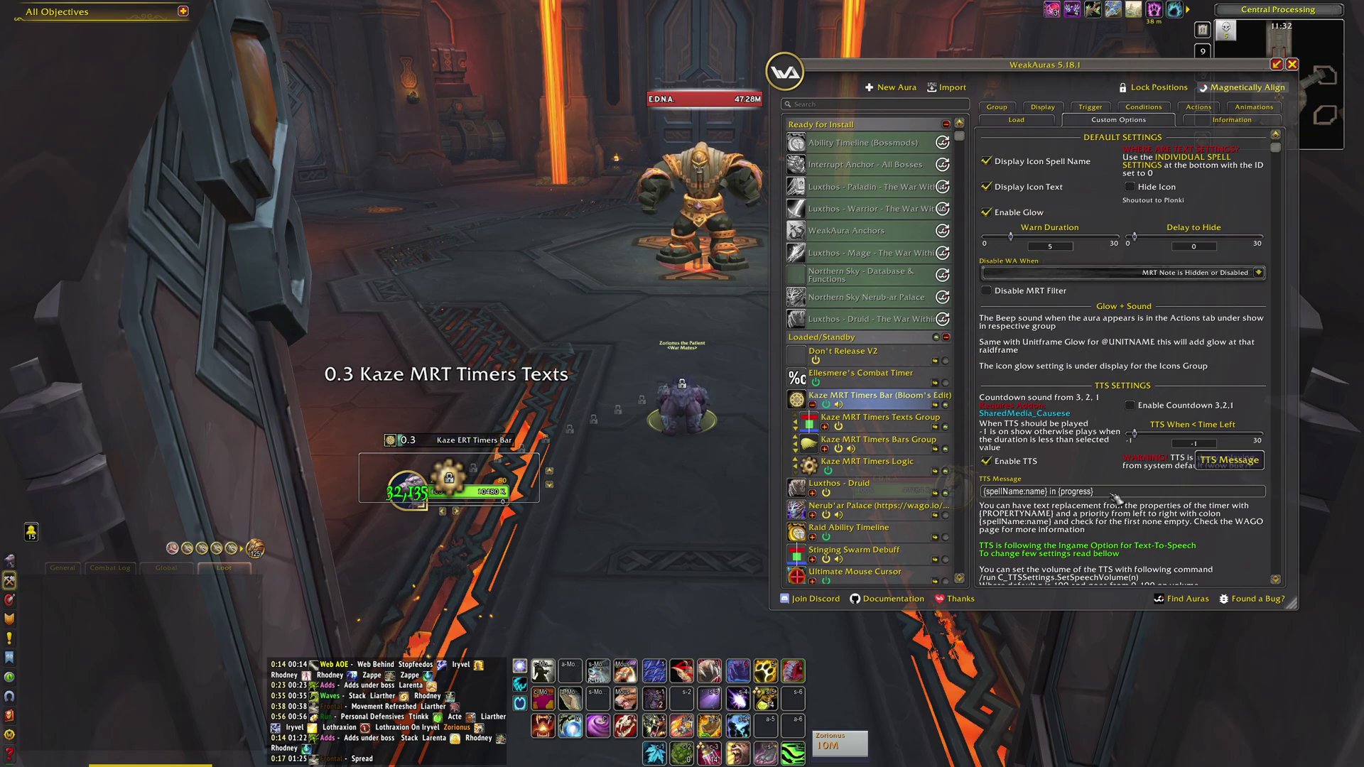
pyautogui.click(1058, 495)
pyautogui.click(1121, 495)
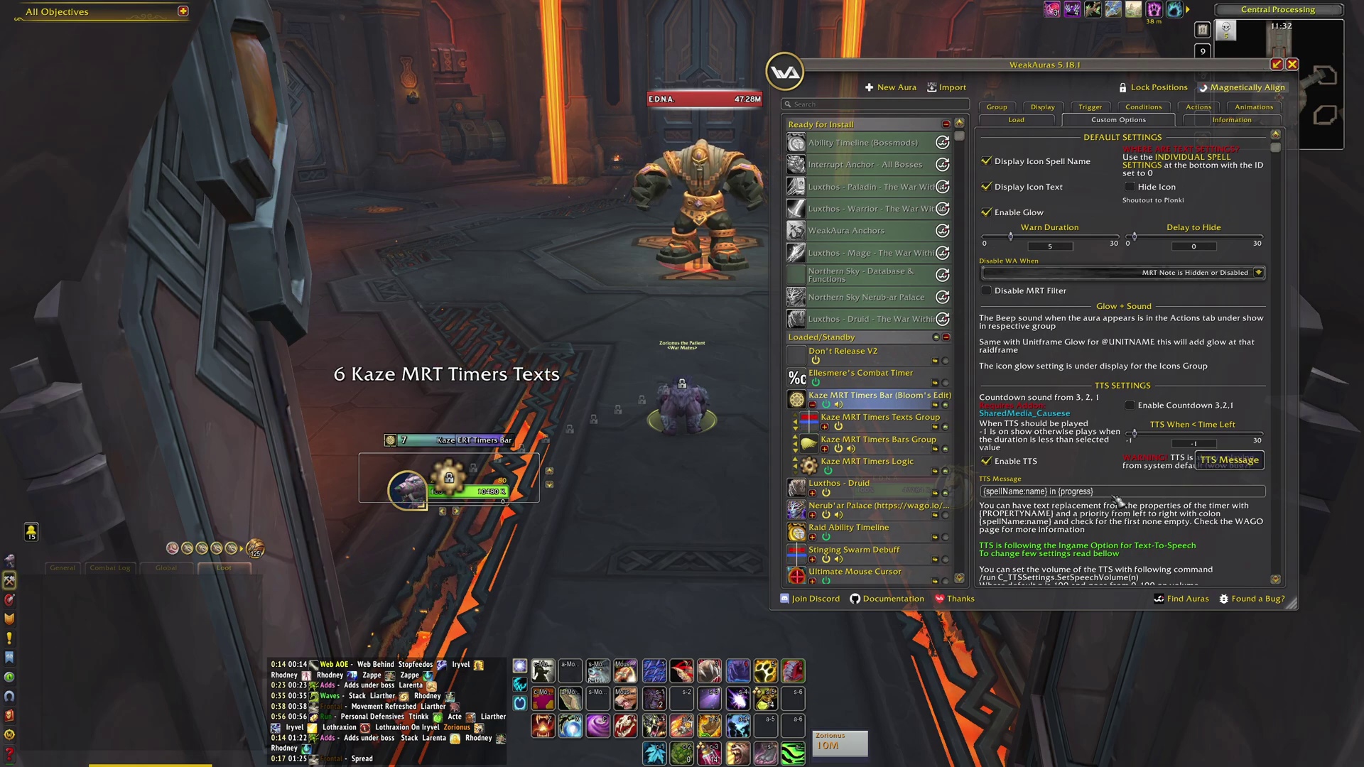
pyautogui.moveTo(1117, 491); pyautogui.dragTo(1058, 500)
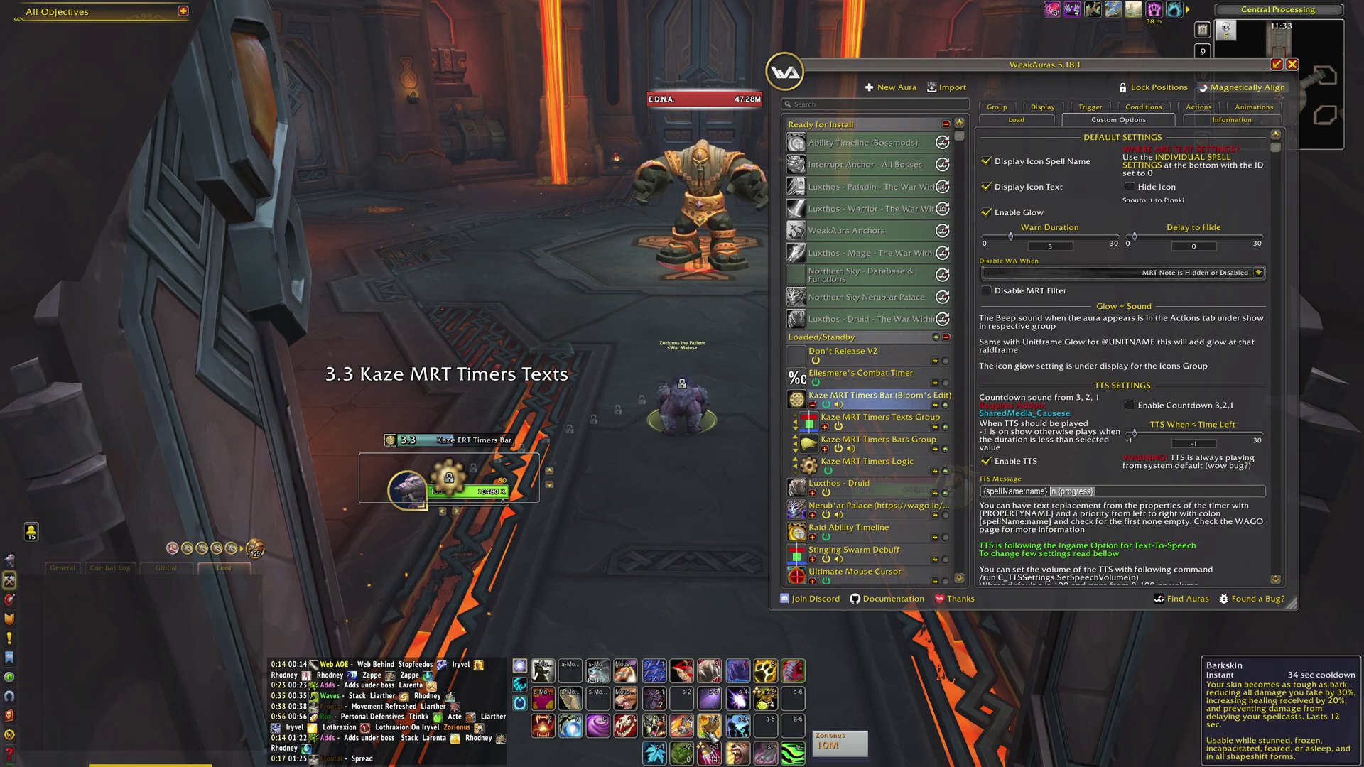
pyautogui.moveTo(568, 284); pyautogui.dragTo(398, 285)
pyautogui.scroll(-5, 1179, 458)
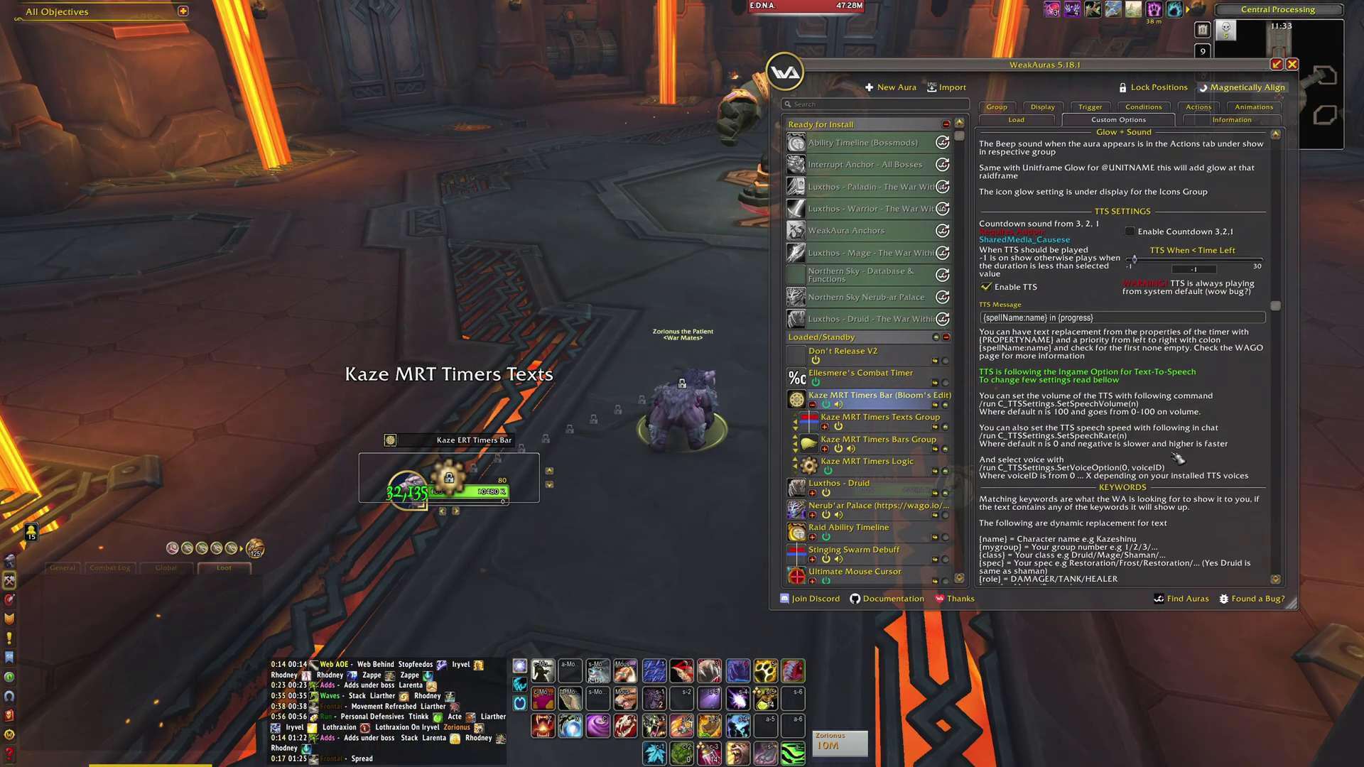
pyautogui.scroll(3, 1180, 458)
pyautogui.scroll(-3, 1180, 458)
pyautogui.click(980, 347)
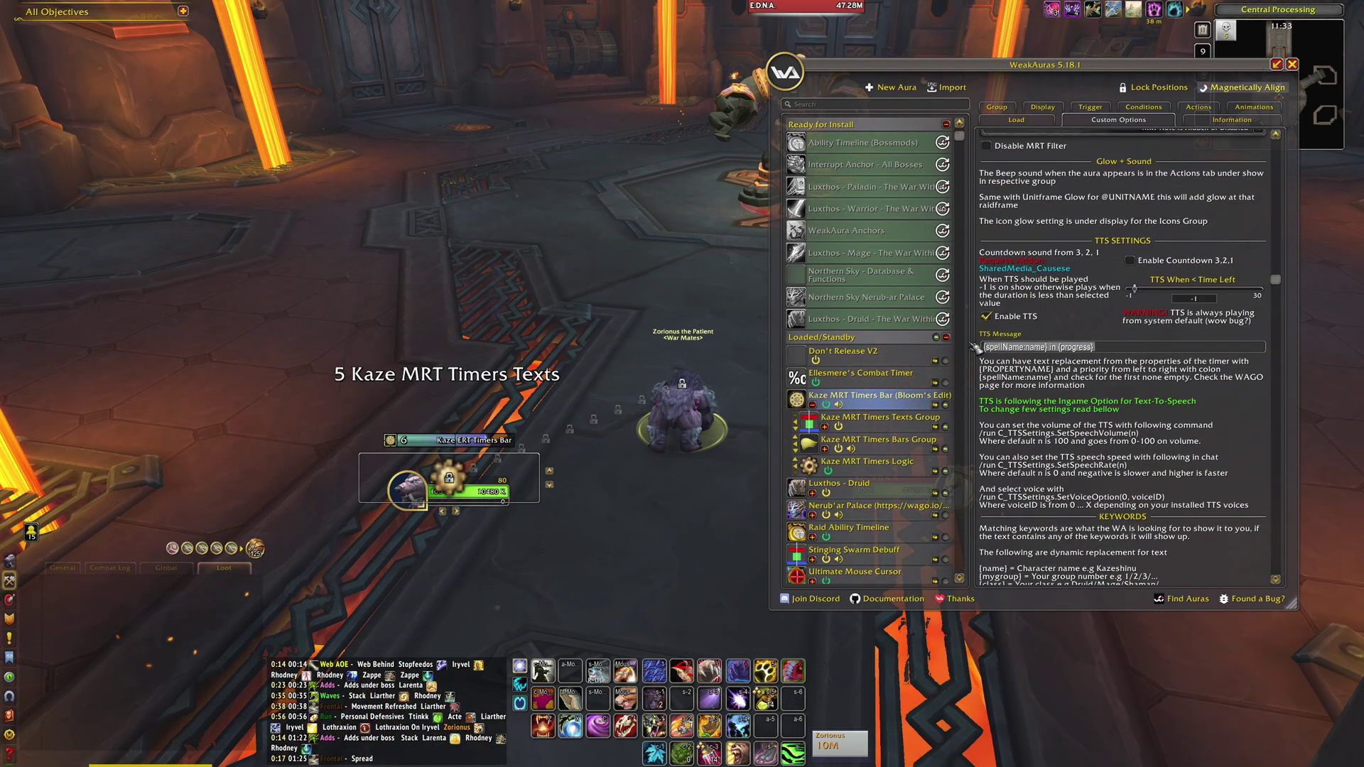
pyautogui.click(1152, 352)
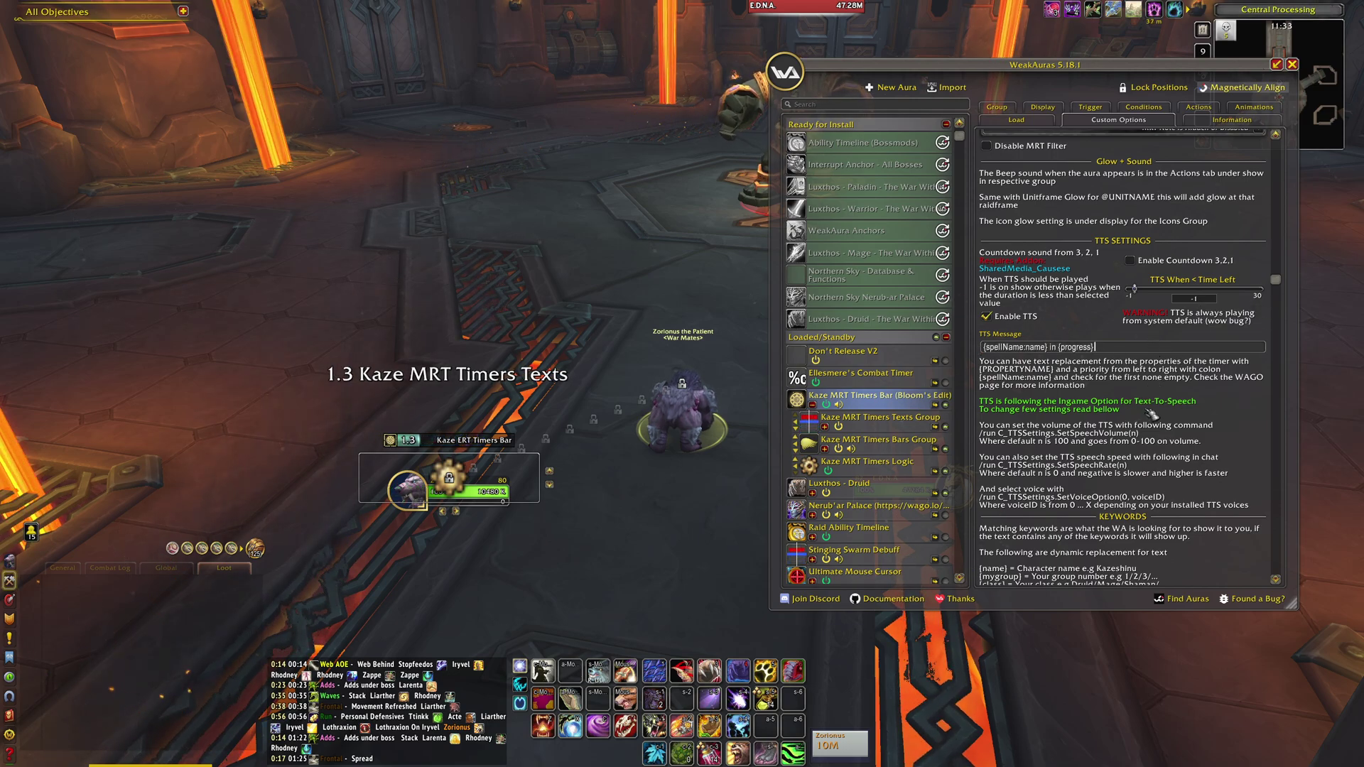
pyautogui.scroll(-5, 1151, 413)
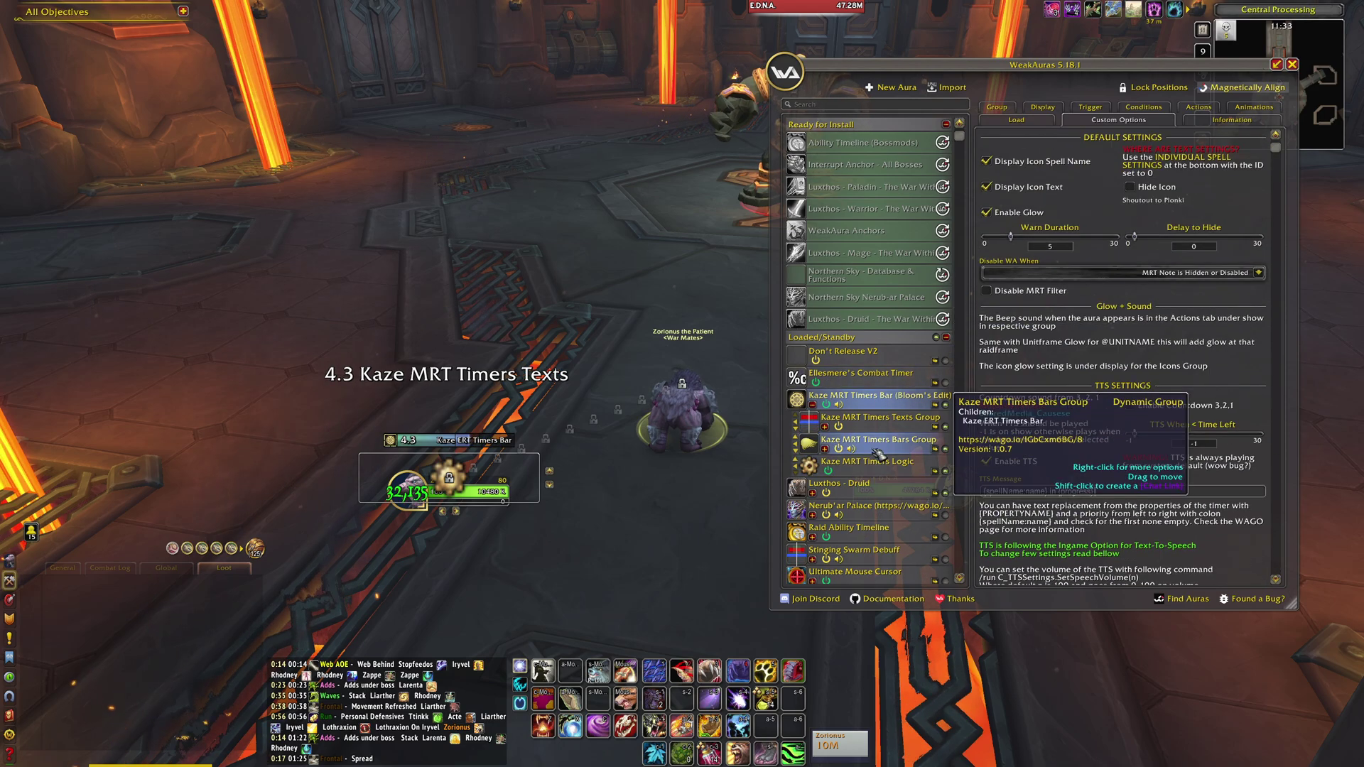
# Step: Select the Kaze MRT Timers Bars Group and drag its timer bar down below the player frame
pyautogui.click(902, 444)
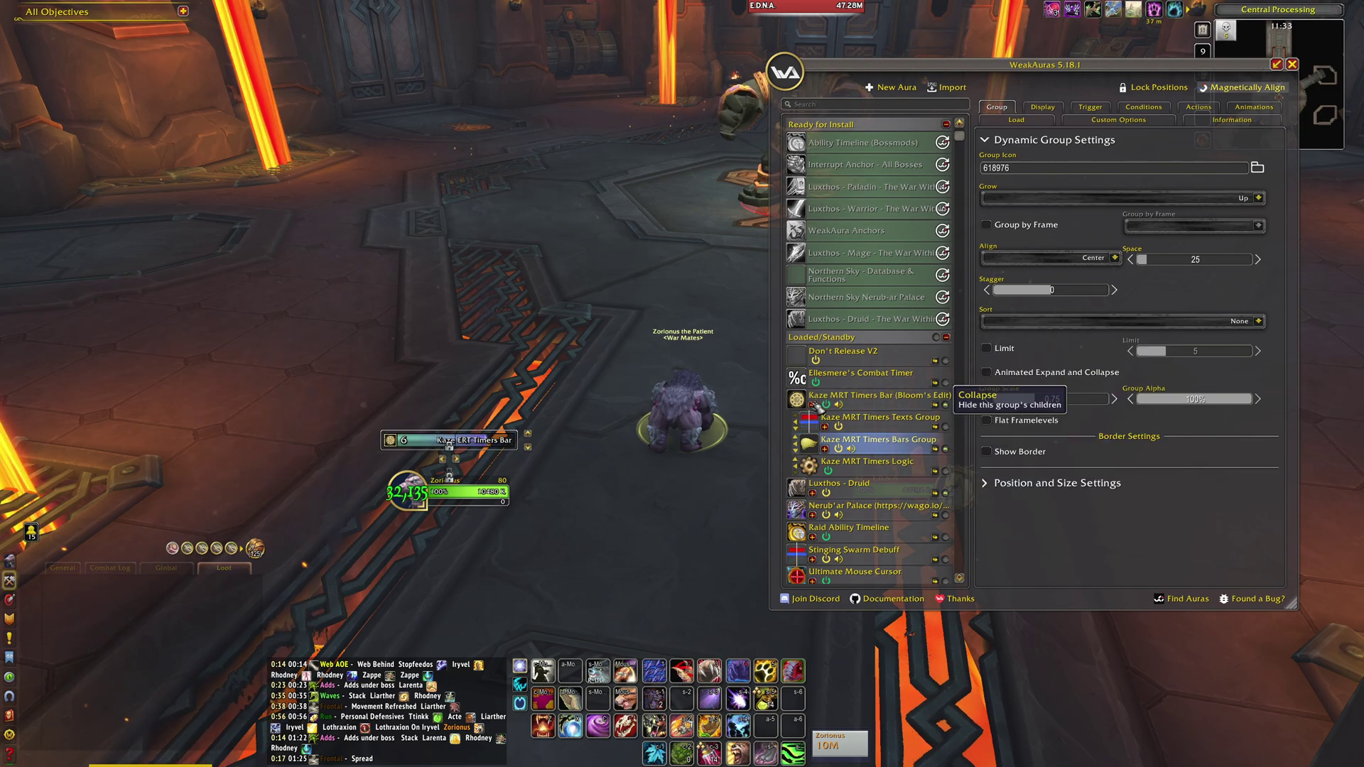
pyautogui.moveTo(435, 444)
pyautogui.mouseDown()
pyautogui.moveTo(188, 220)
pyautogui.moveTo(387, 444)
pyautogui.moveTo(436, 449)
pyautogui.mouseUp()
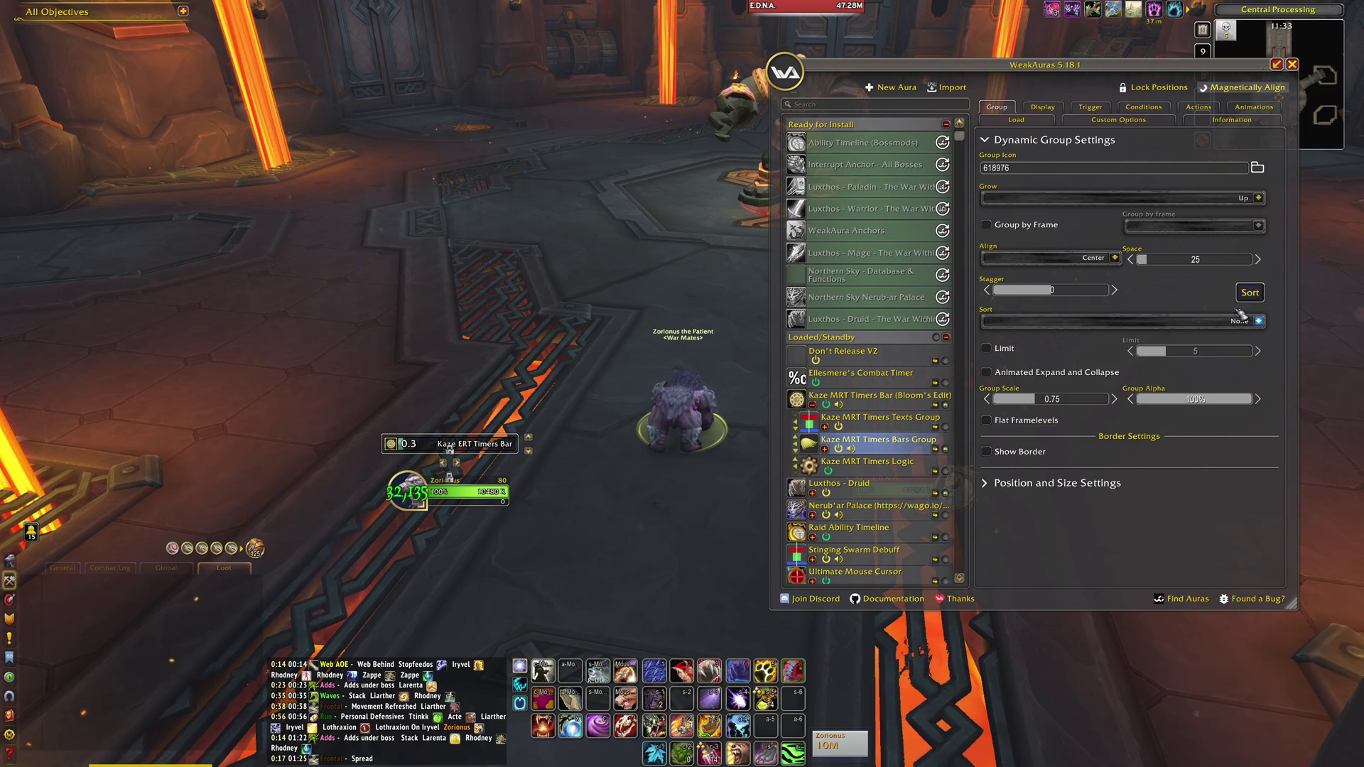
pyautogui.moveTo(503, 452); pyautogui.dragTo(500, 533)
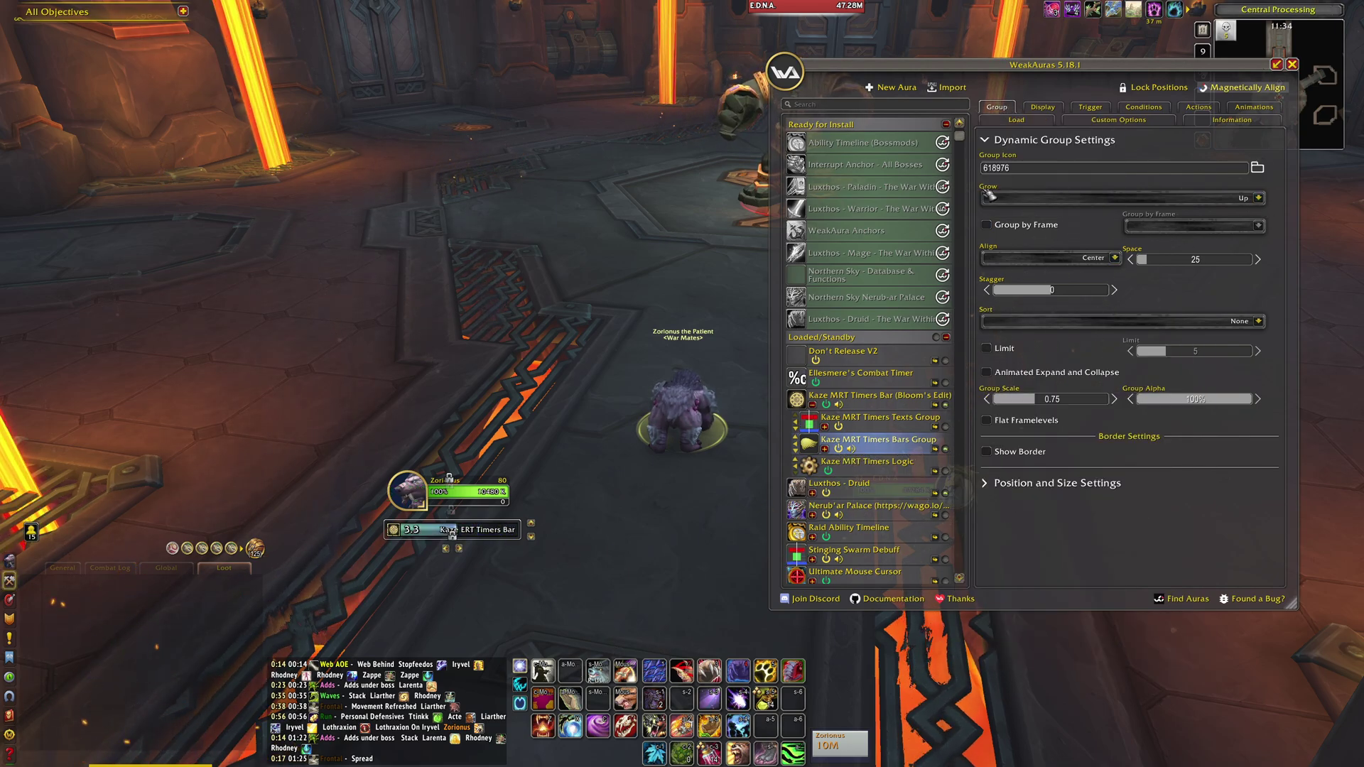
# Step: Keep the bars group growing Up and enable a limit of 3 shown bars
pyautogui.click(1231, 204)
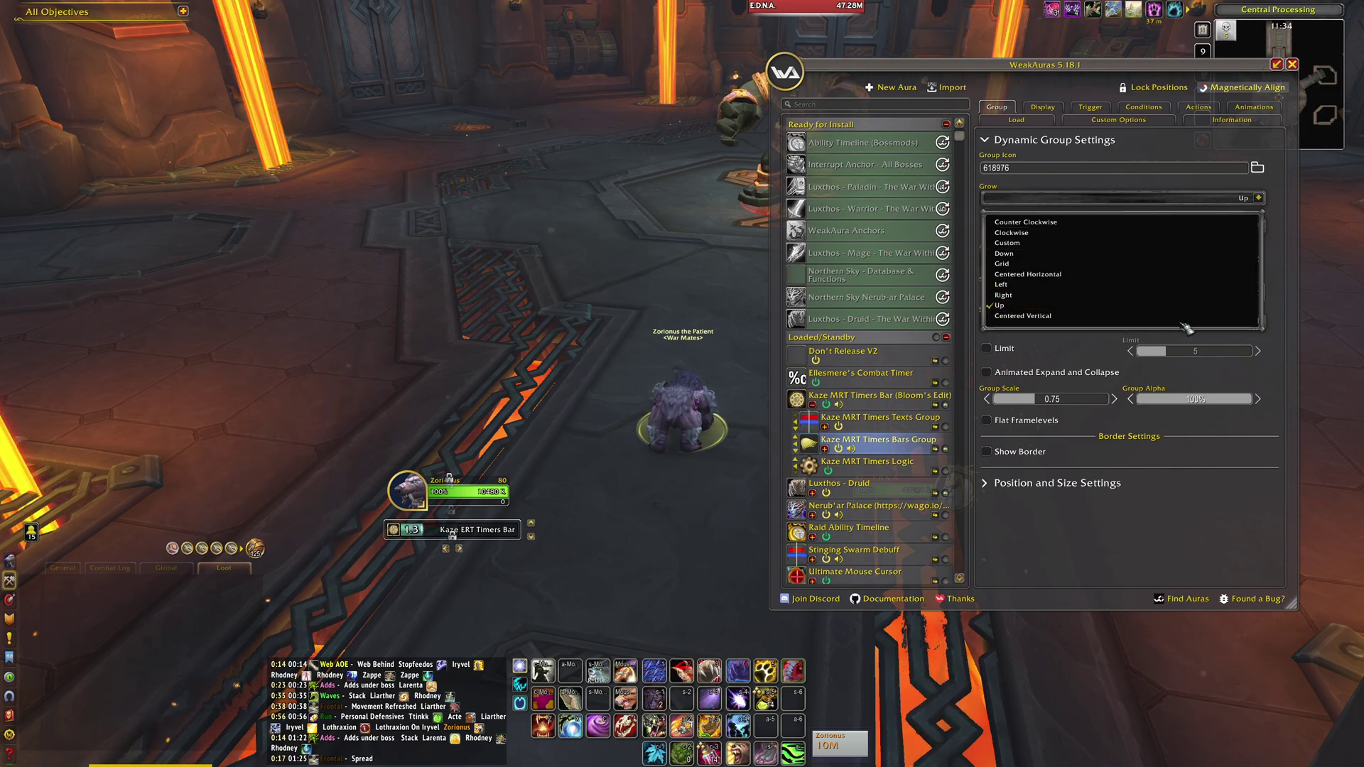
pyautogui.click(1259, 200)
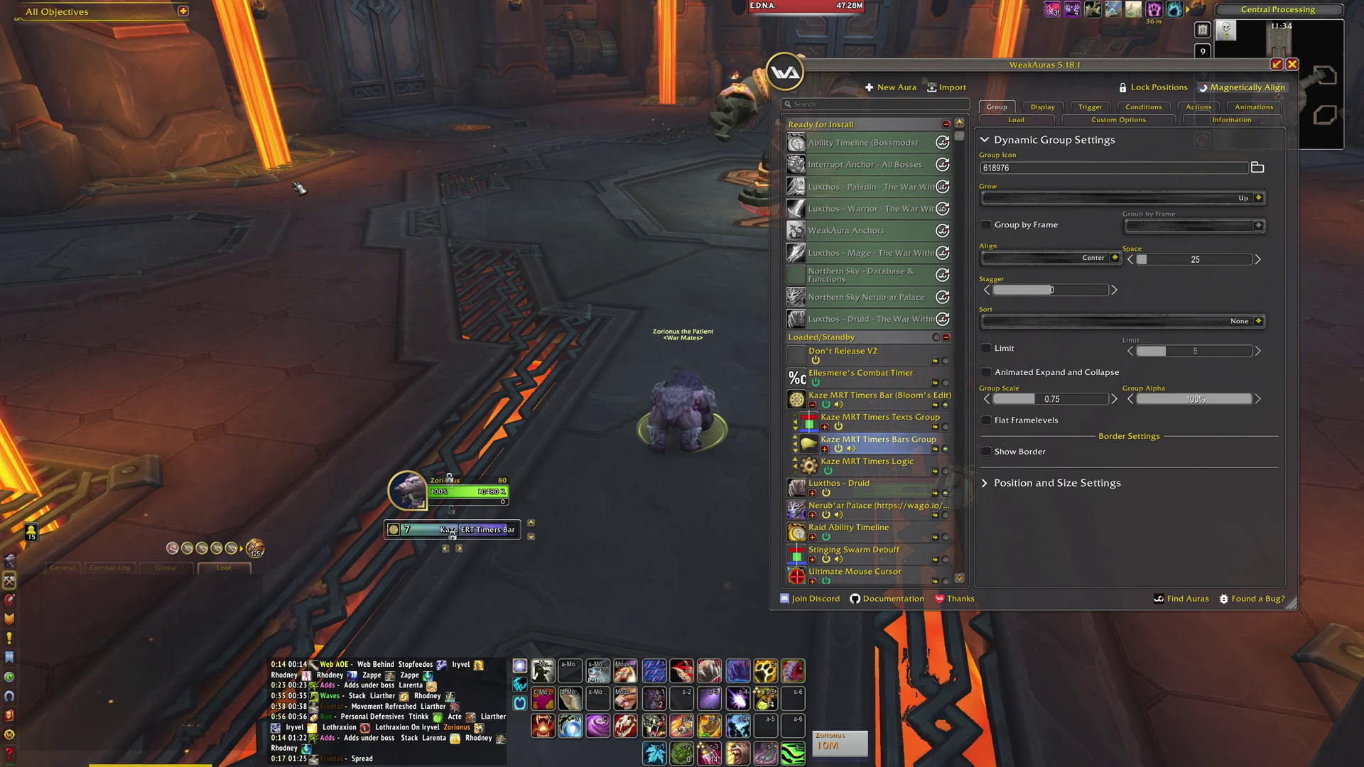
pyautogui.click(1025, 357)
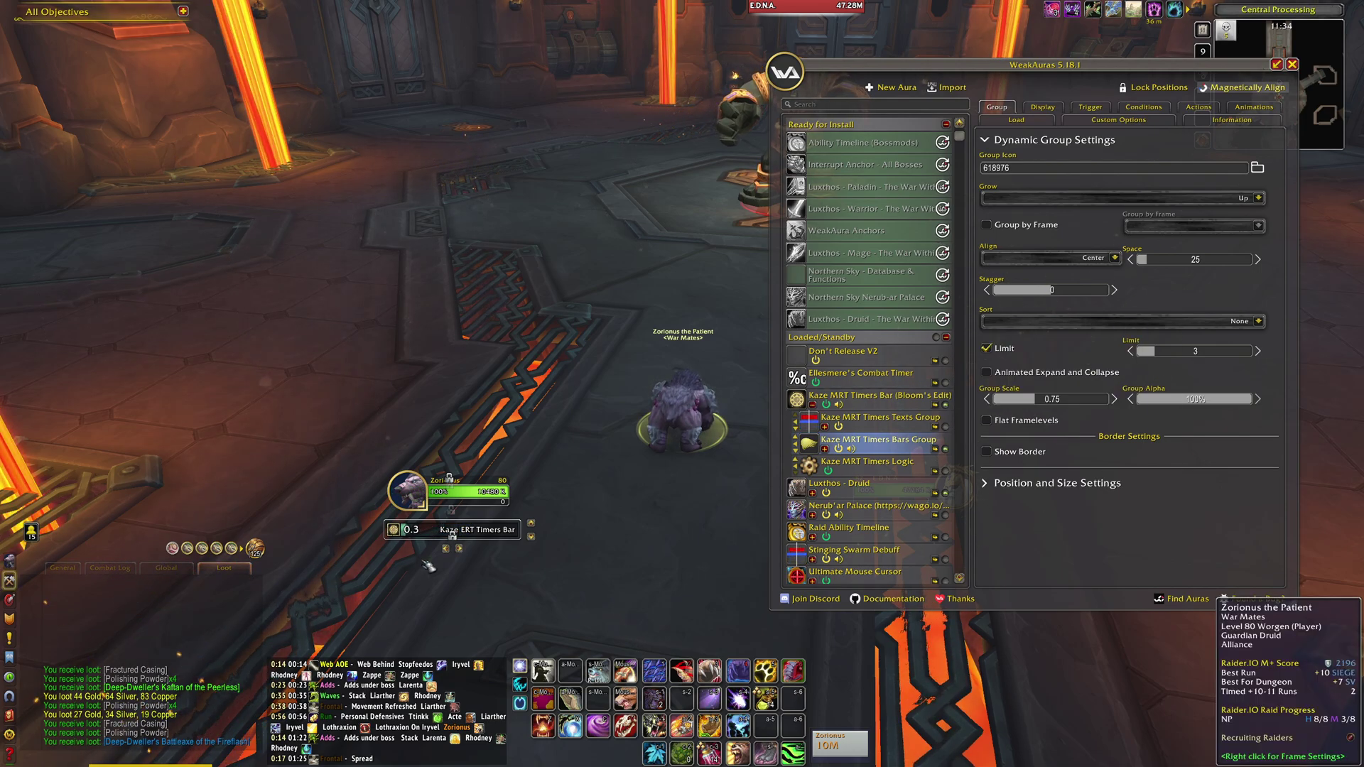
# Step: Set Group Scale to 0.75 and move the timer bar back above the player frame
pyautogui.click(1113, 399)
pyautogui.click(1113, 399)
pyautogui.click(1113, 399)
pyautogui.click(1113, 399)
pyautogui.click(1114, 399)
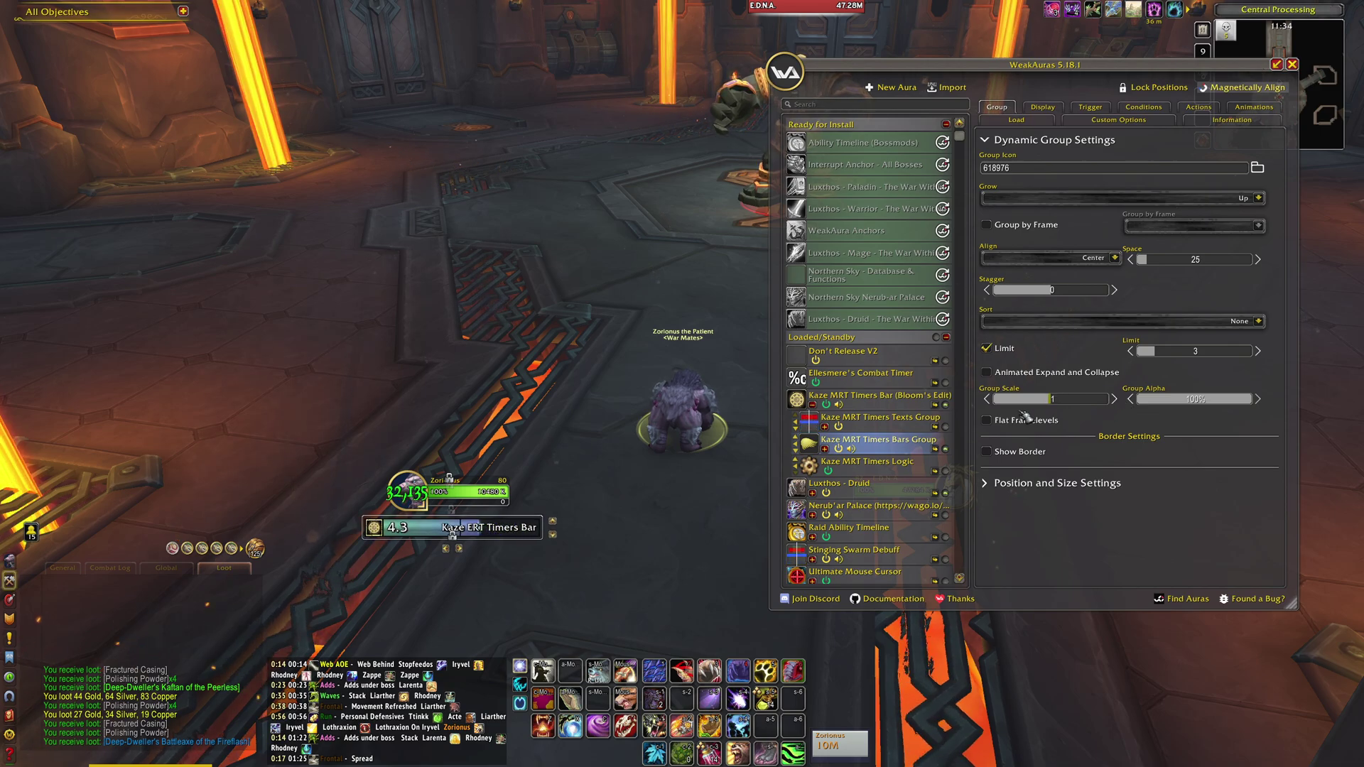
pyautogui.click(989, 399)
pyautogui.click(988, 399)
pyautogui.click(988, 399)
pyautogui.click(989, 399)
pyautogui.click(988, 400)
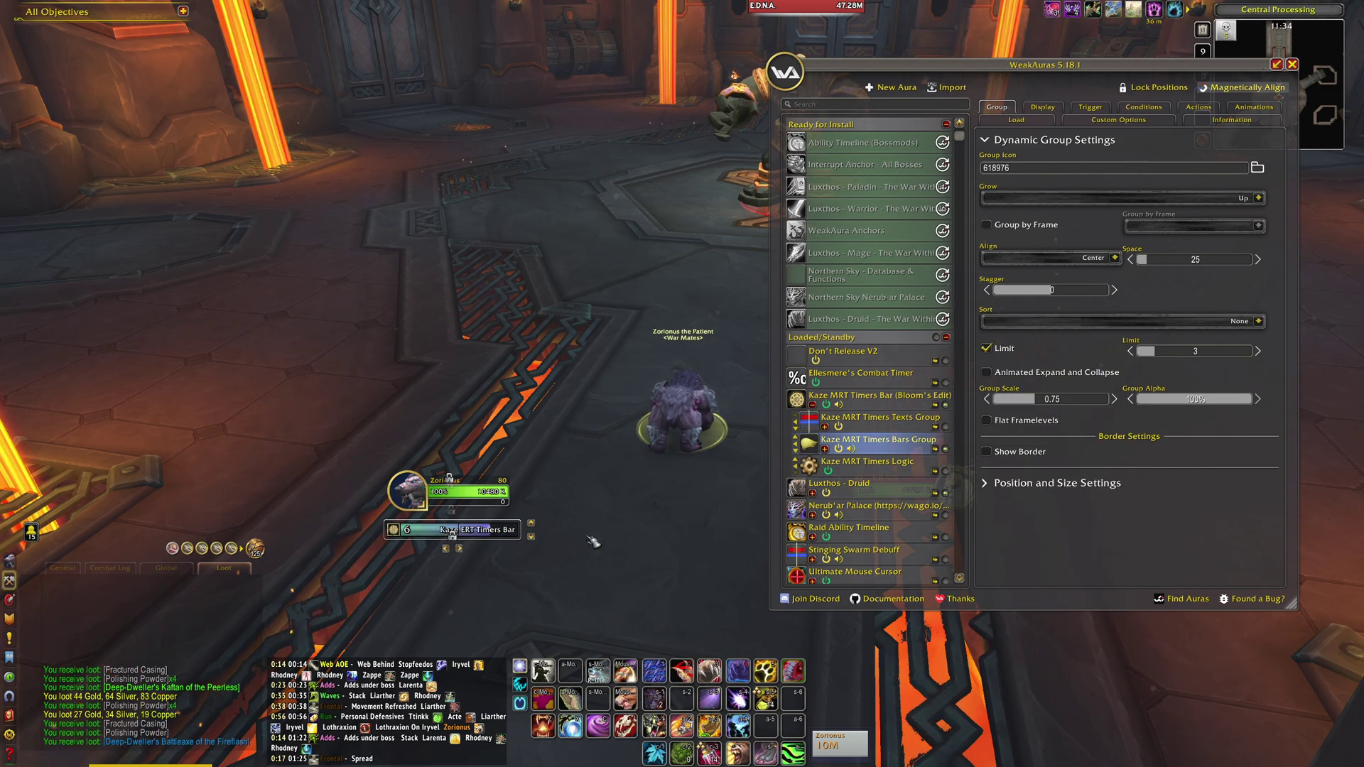
pyautogui.moveTo(490, 536); pyautogui.dragTo(492, 452)
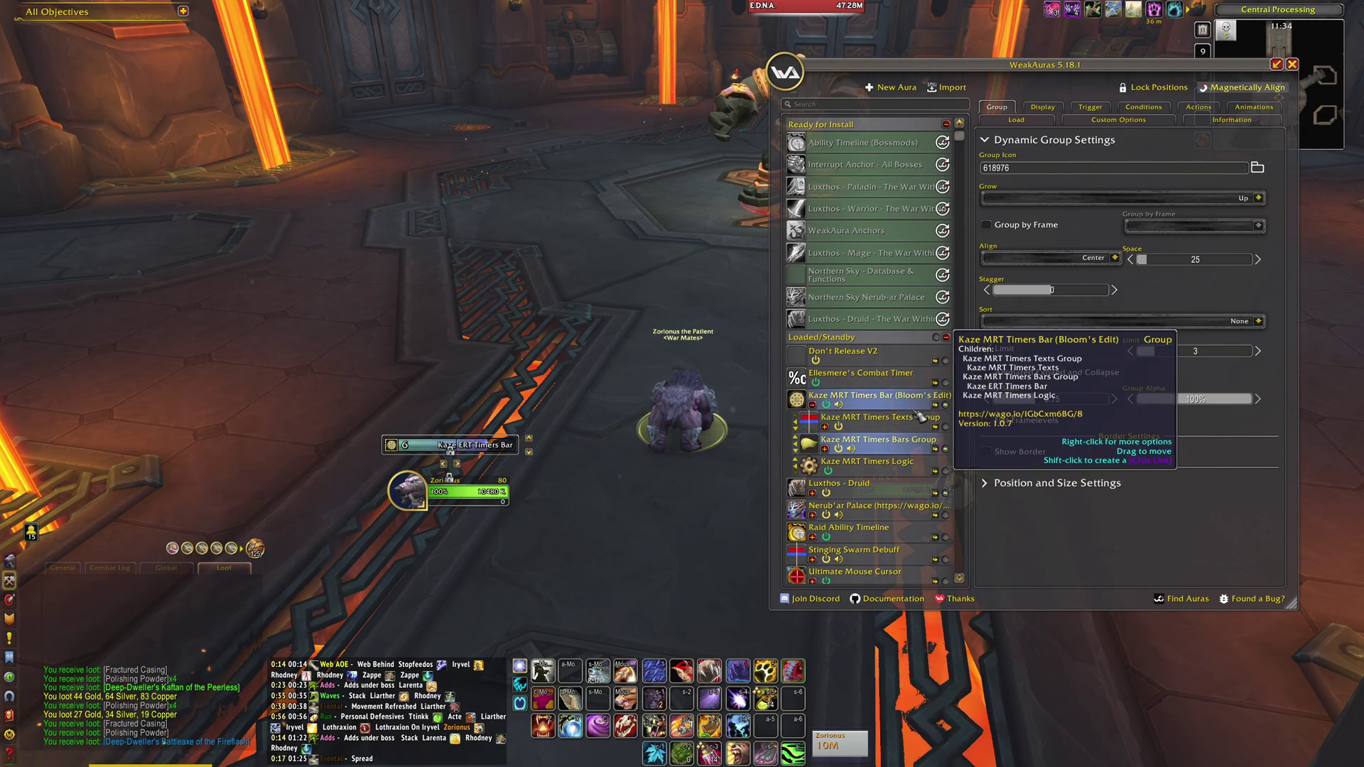
# Step: Show the empty Conditions page for the Kaze MRT Timers Texts Group
pyautogui.click(1143, 109)
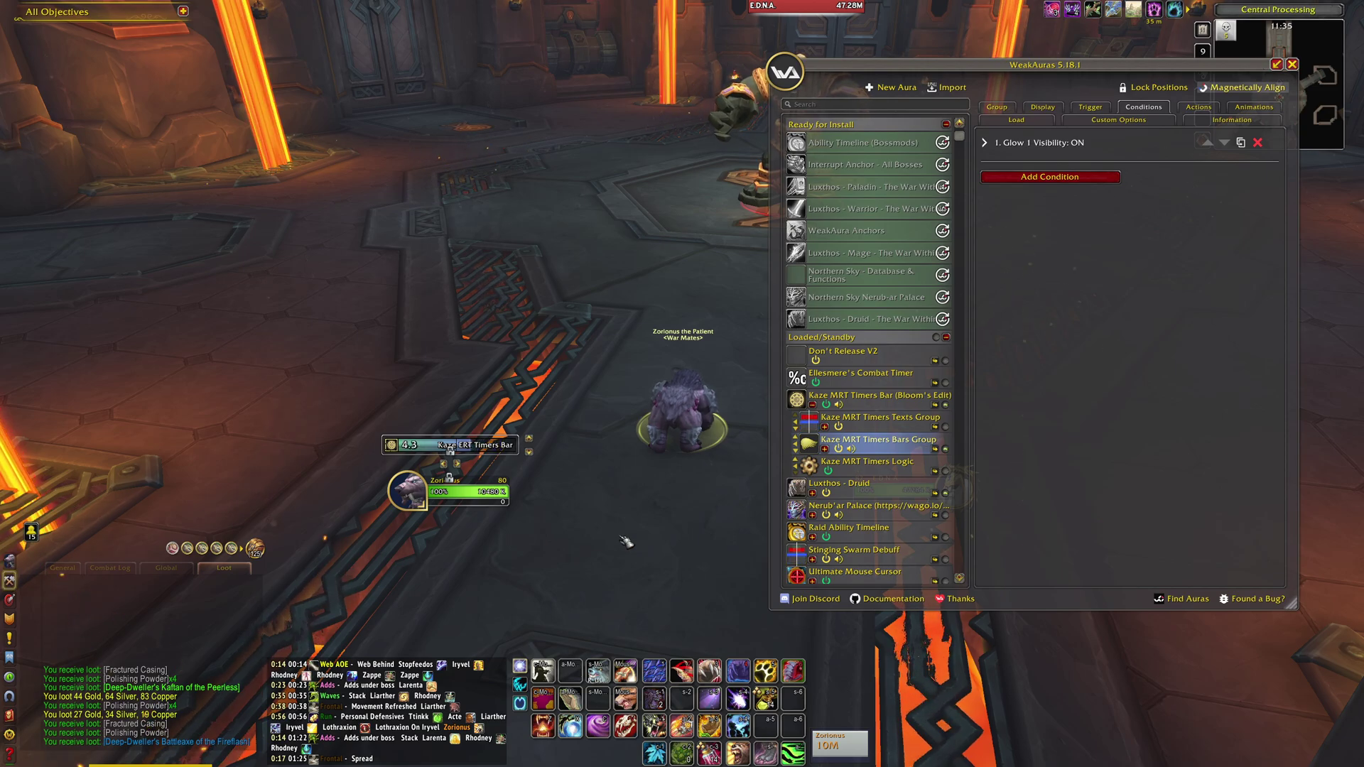
pyautogui.click(884, 424)
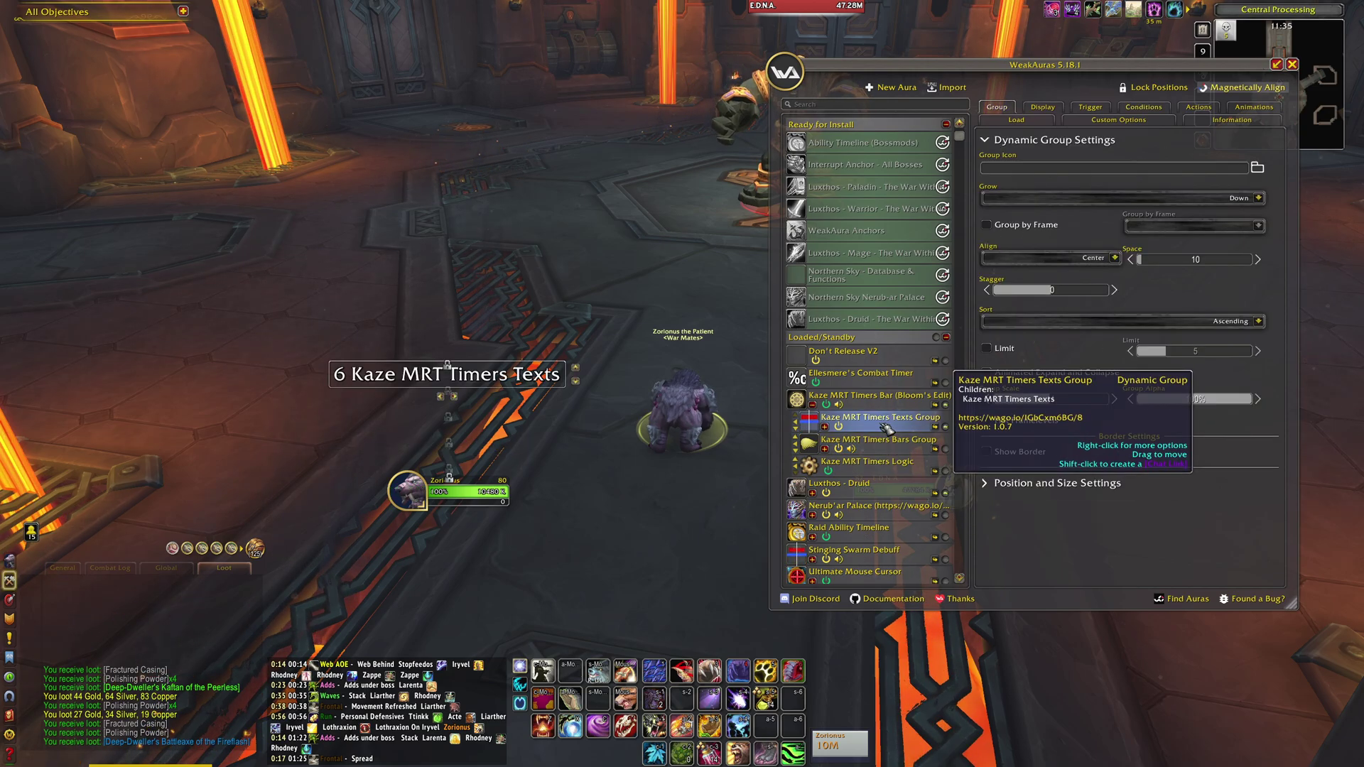
pyautogui.click(1143, 106)
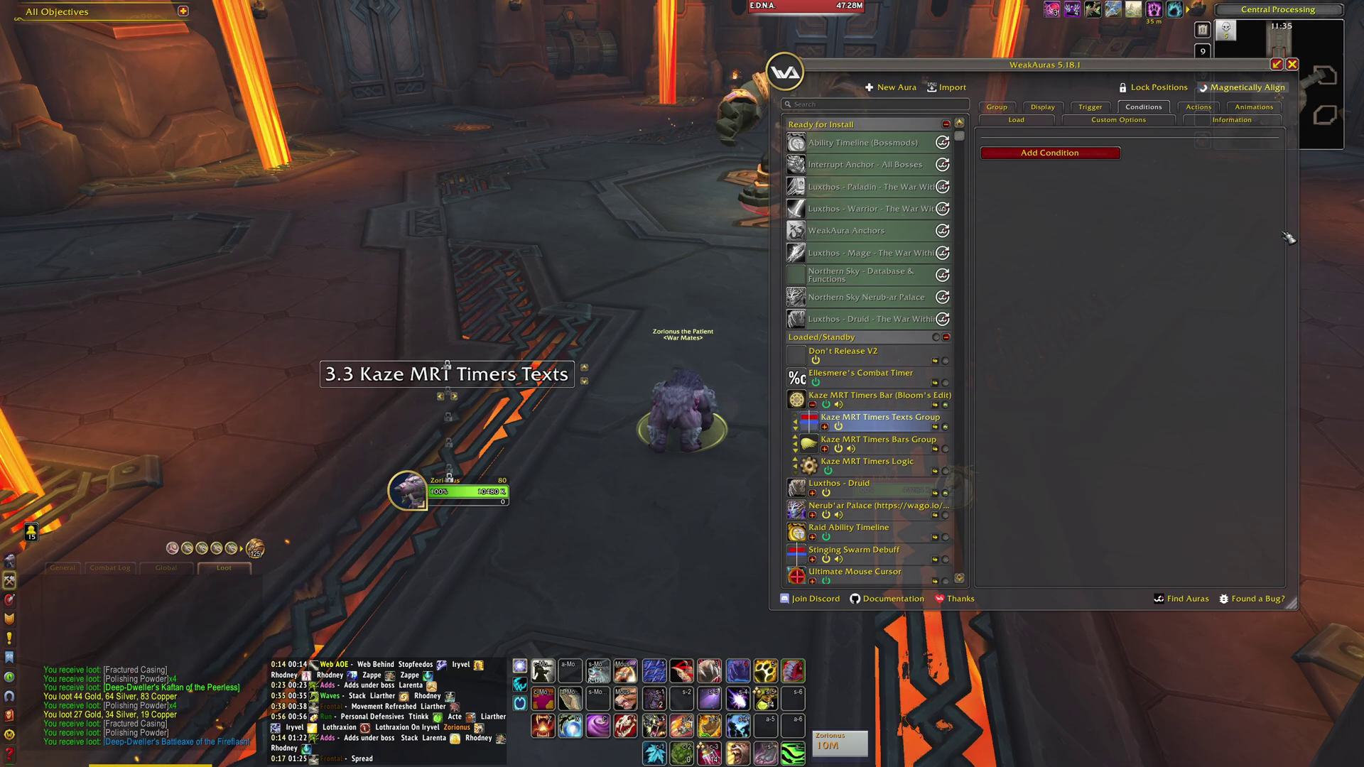
# Step: Nudge the Texts group up-left, then show Kaze MRT Timers Bar (Bloom's Edit) custom options
pyautogui.click(1003, 106)
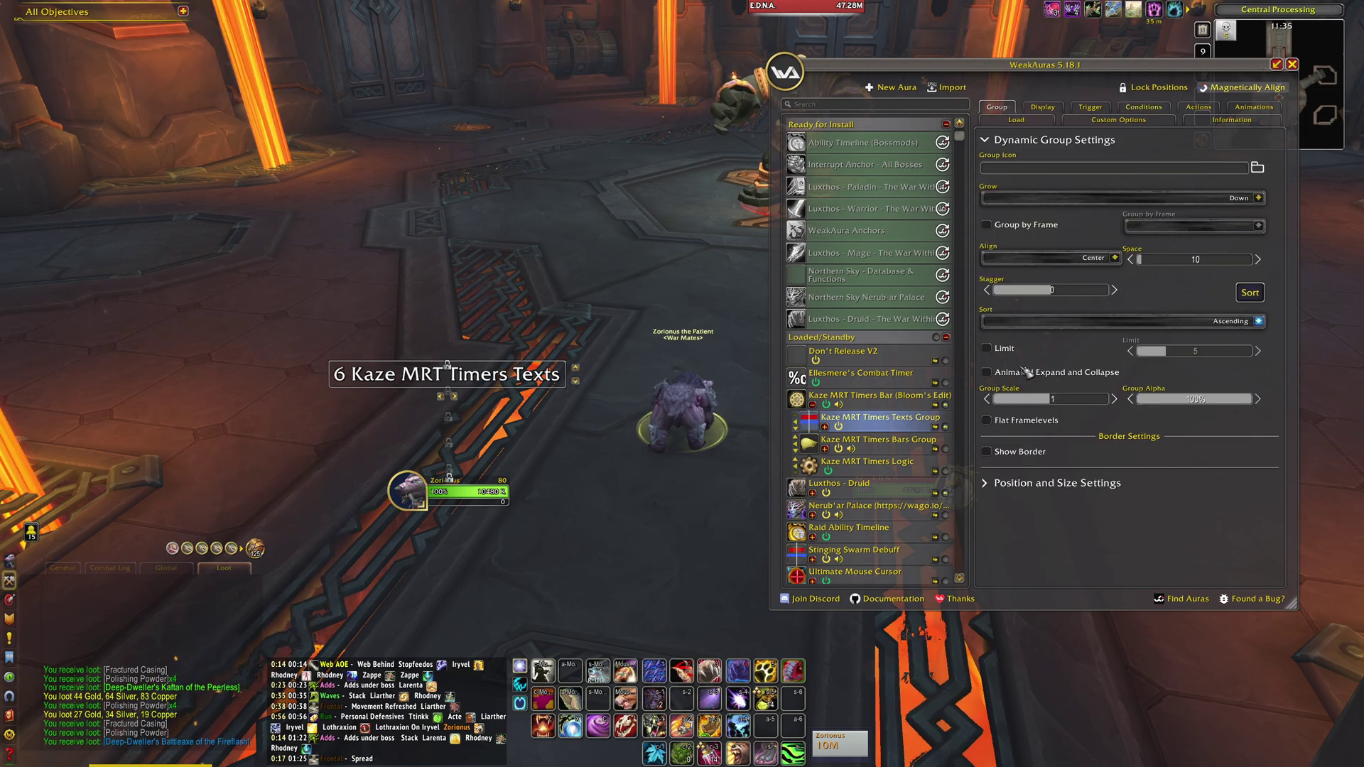
pyautogui.moveTo(515, 387); pyautogui.dragTo(514, 376)
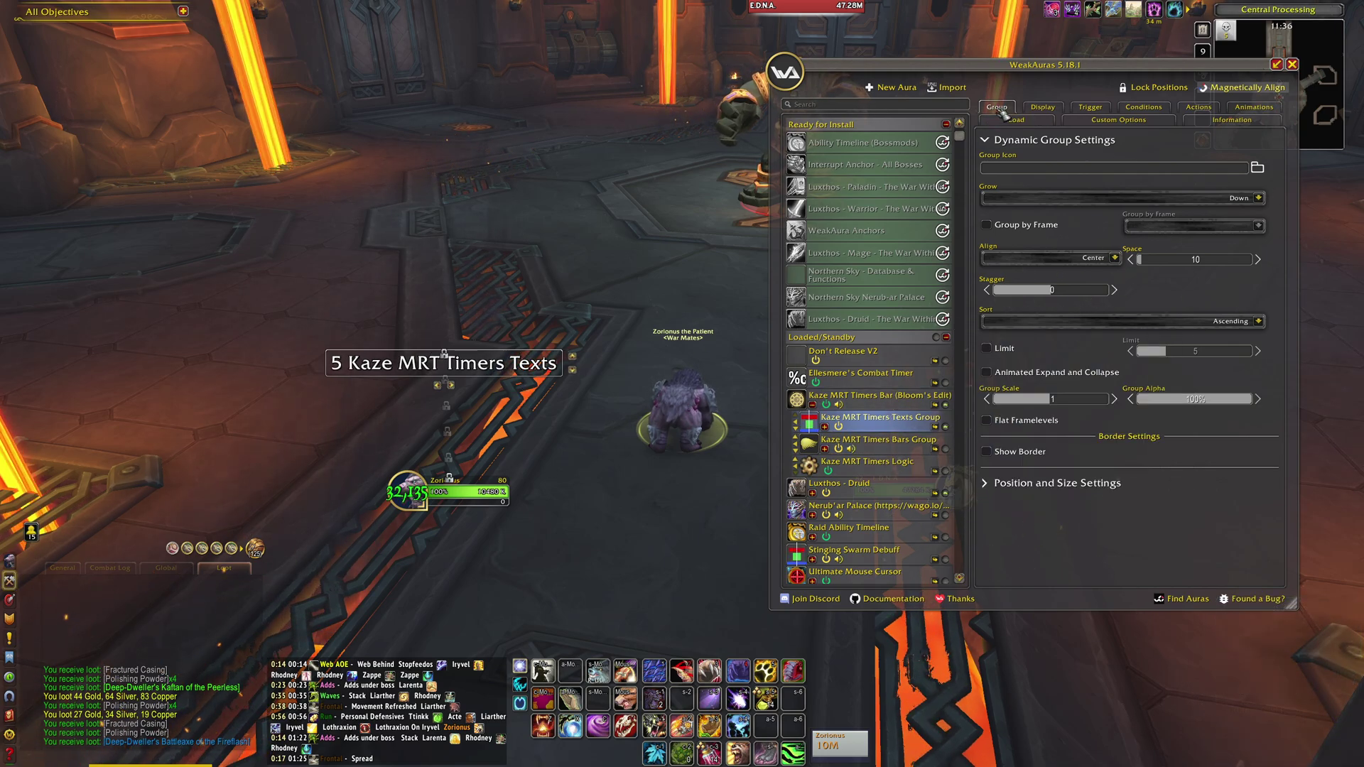
pyautogui.click(853, 402)
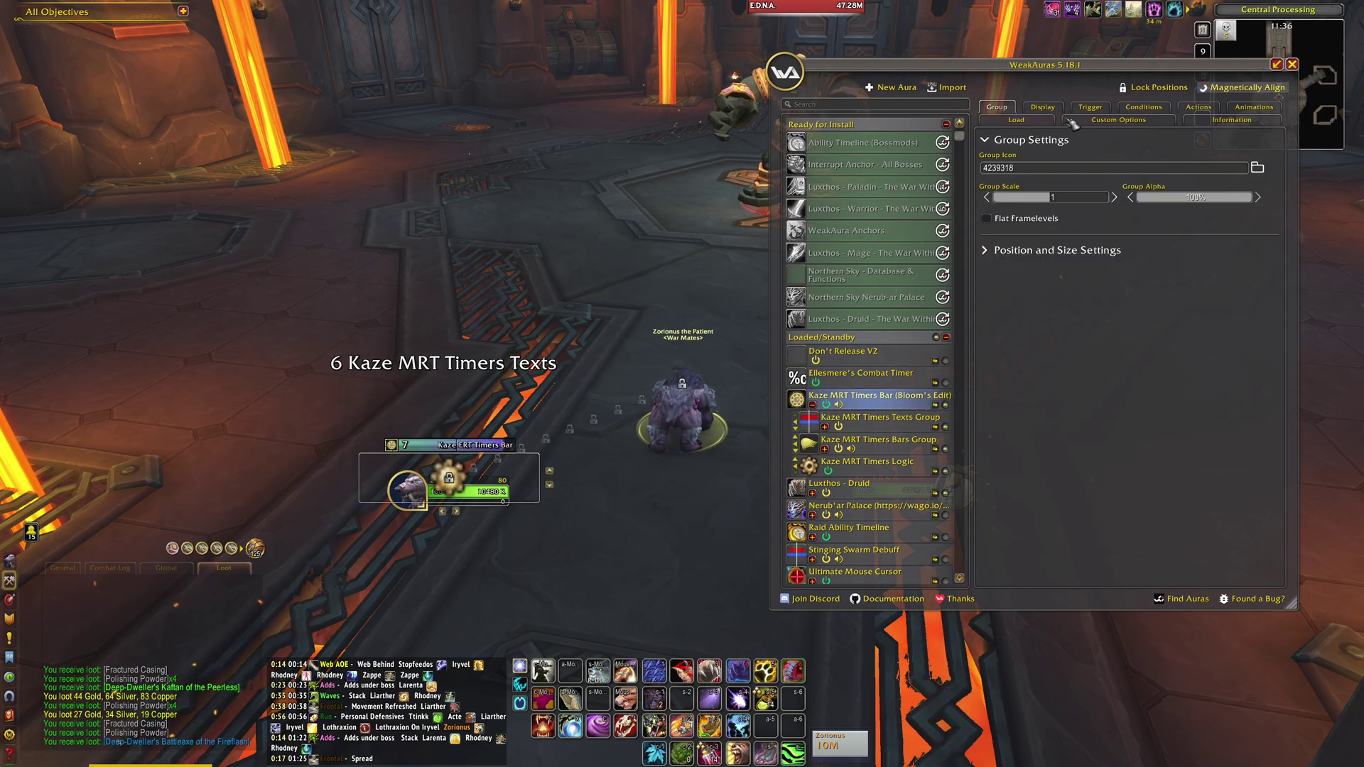
pyautogui.click(1043, 107)
pyautogui.click(1118, 119)
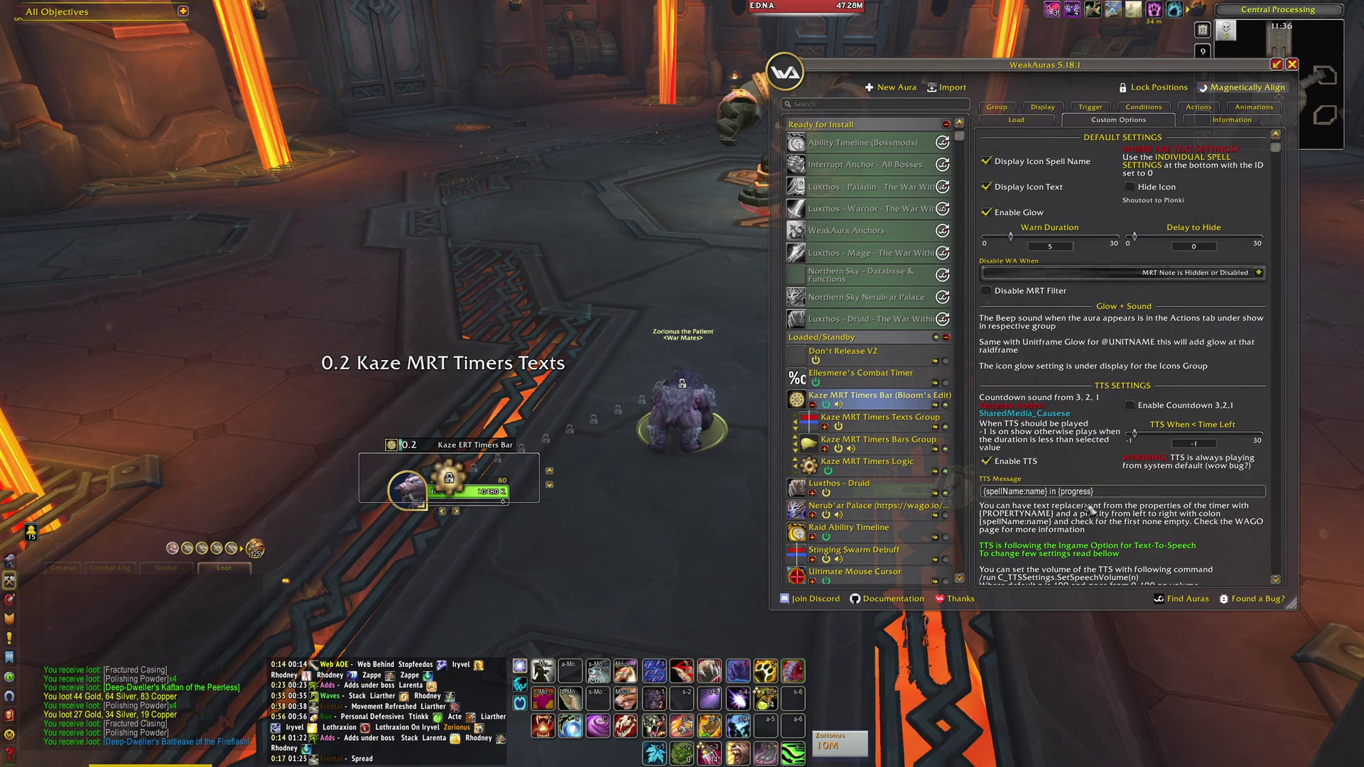
# Step: Enable Read Chat Text out loud under Accessibility > Text To Speech and open its voice configuration
pyautogui.press('Escape')
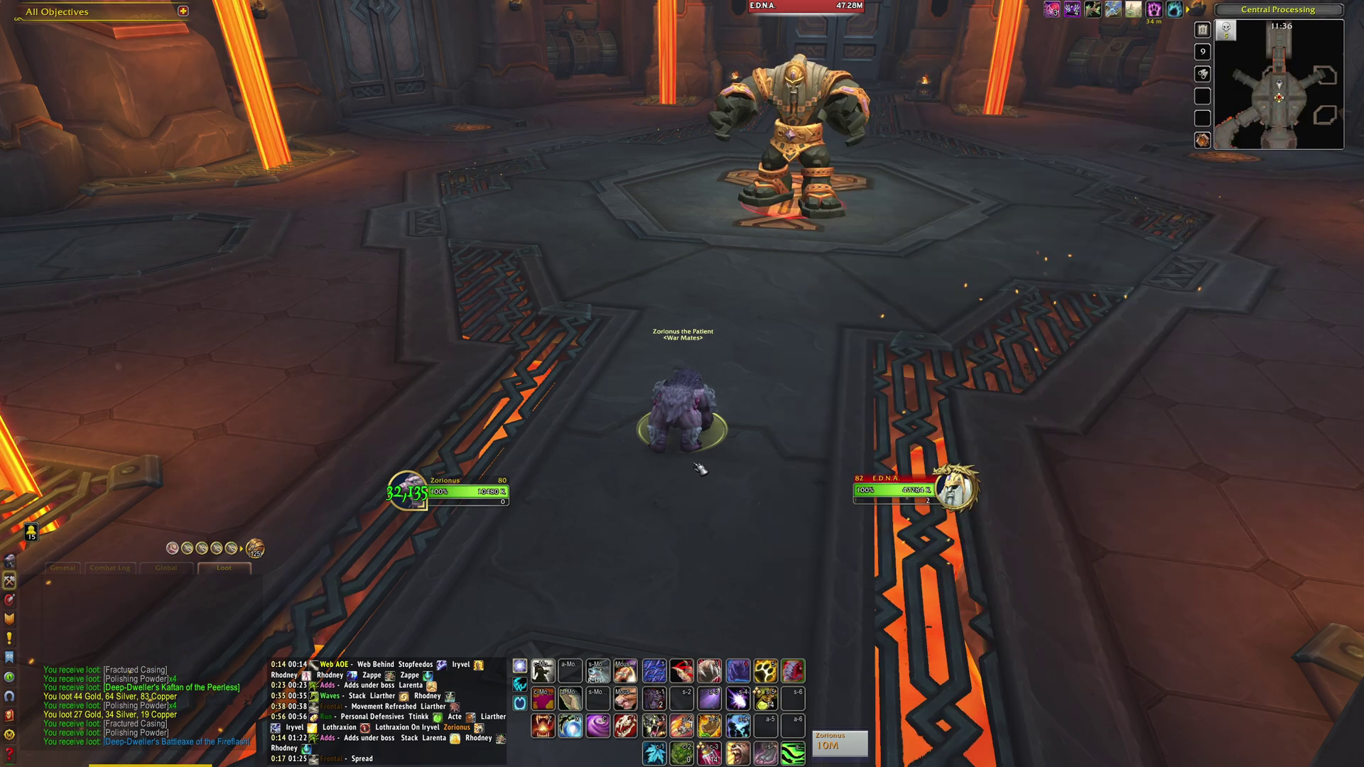
pyautogui.press('Escape')
pyautogui.press('Escape')
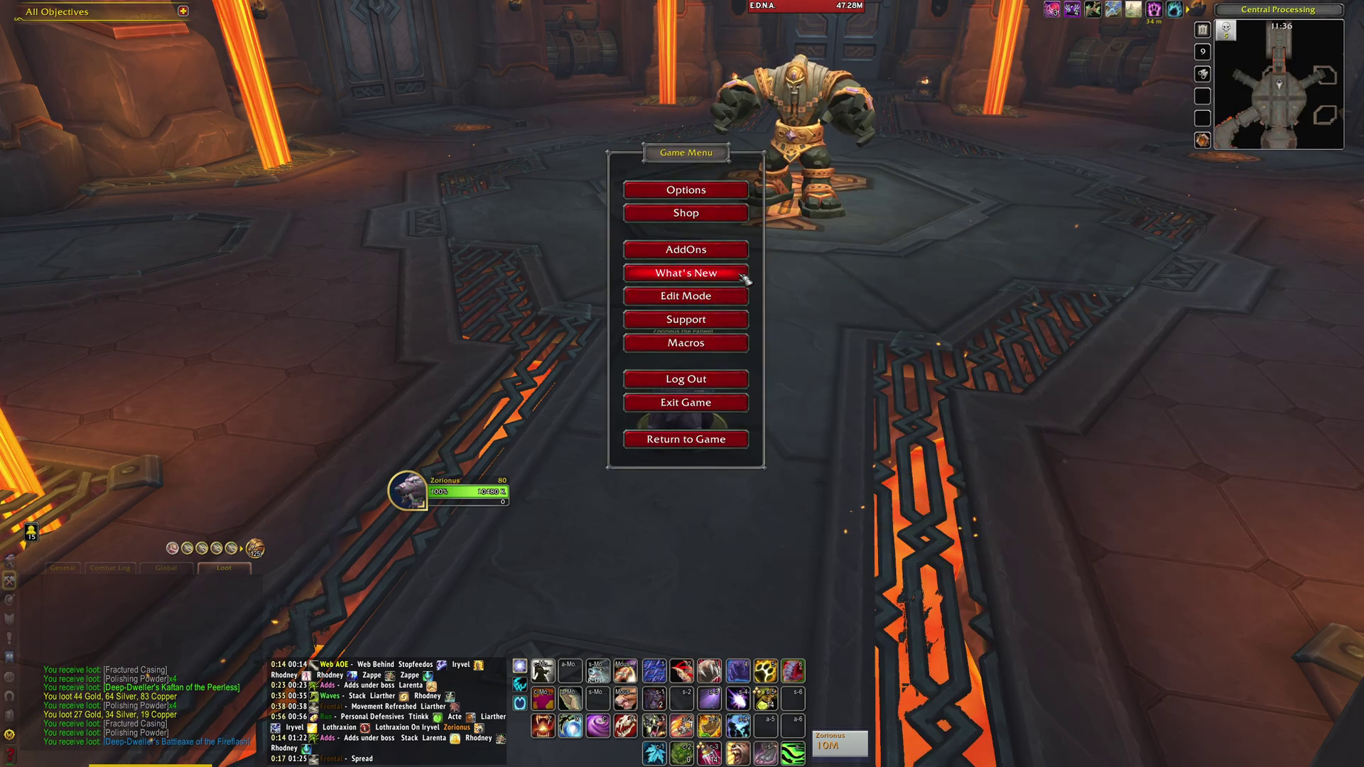
pyautogui.click(705, 188)
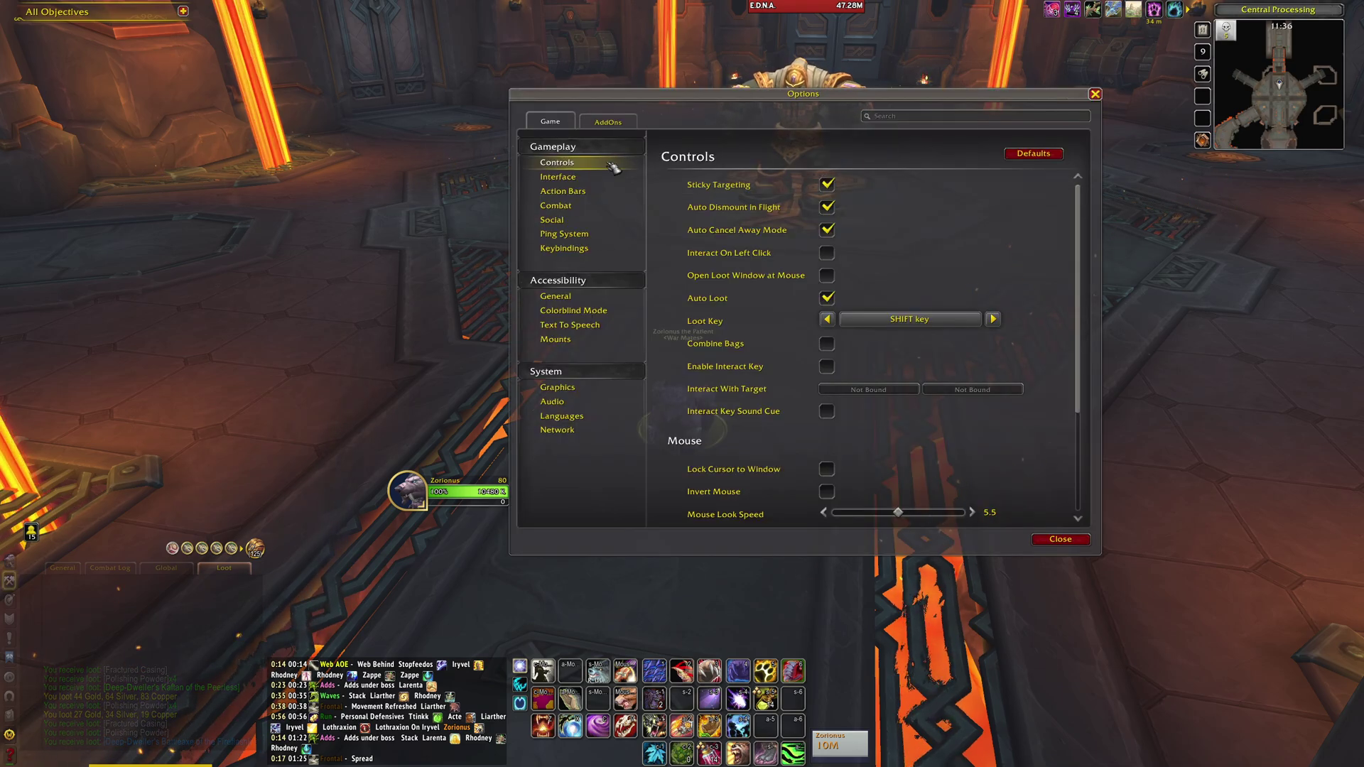
pyautogui.click(588, 327)
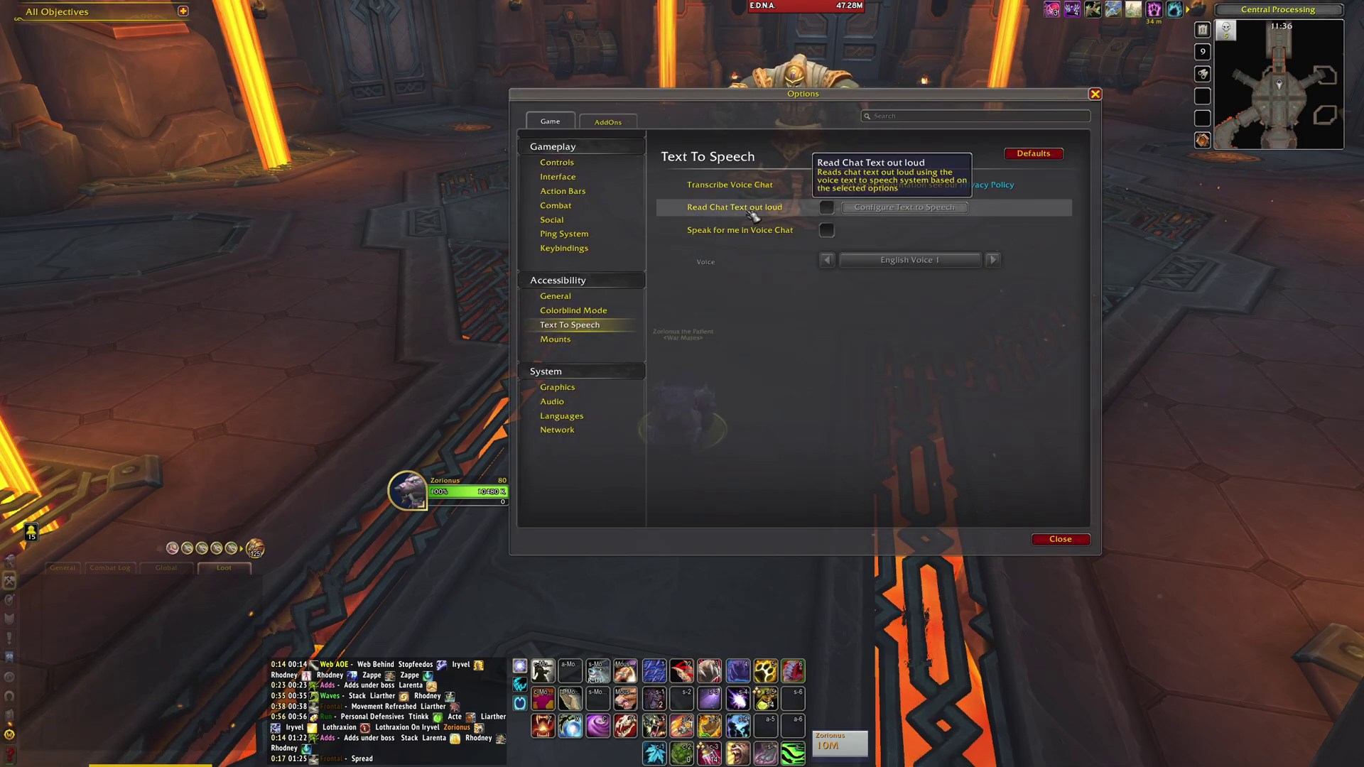
pyautogui.click(826, 208)
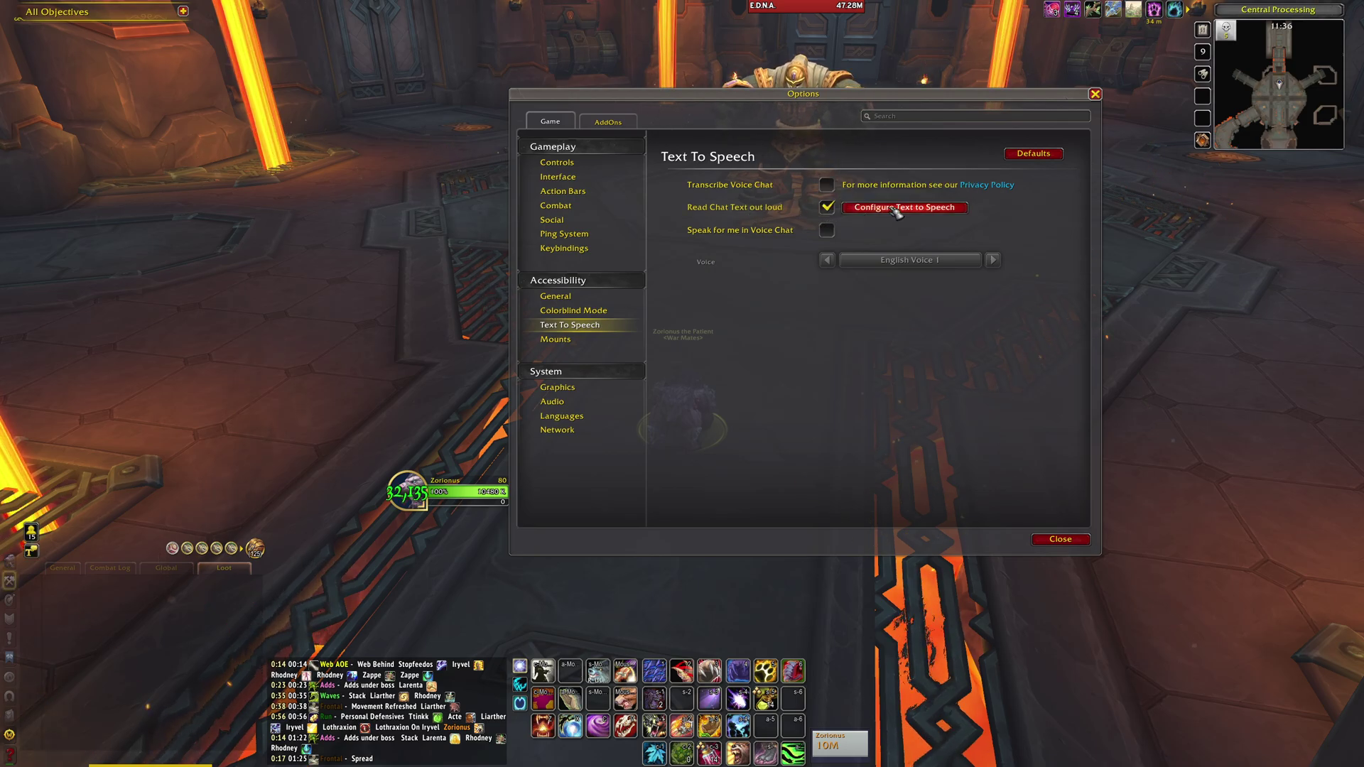
pyautogui.click(956, 213)
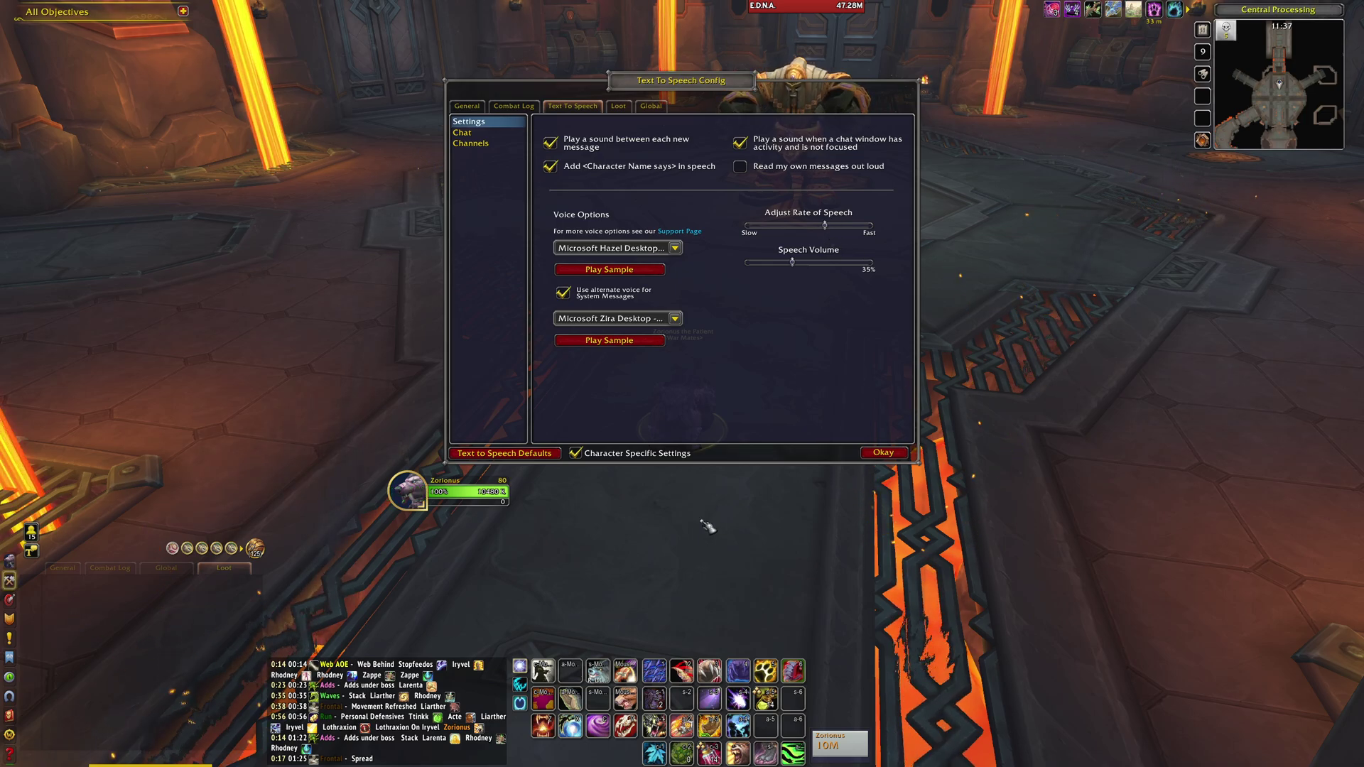
# Step: Keep Microsoft Hazel Desktop as the voice and confirm the text-to-speech configuration
pyautogui.click(674, 248)
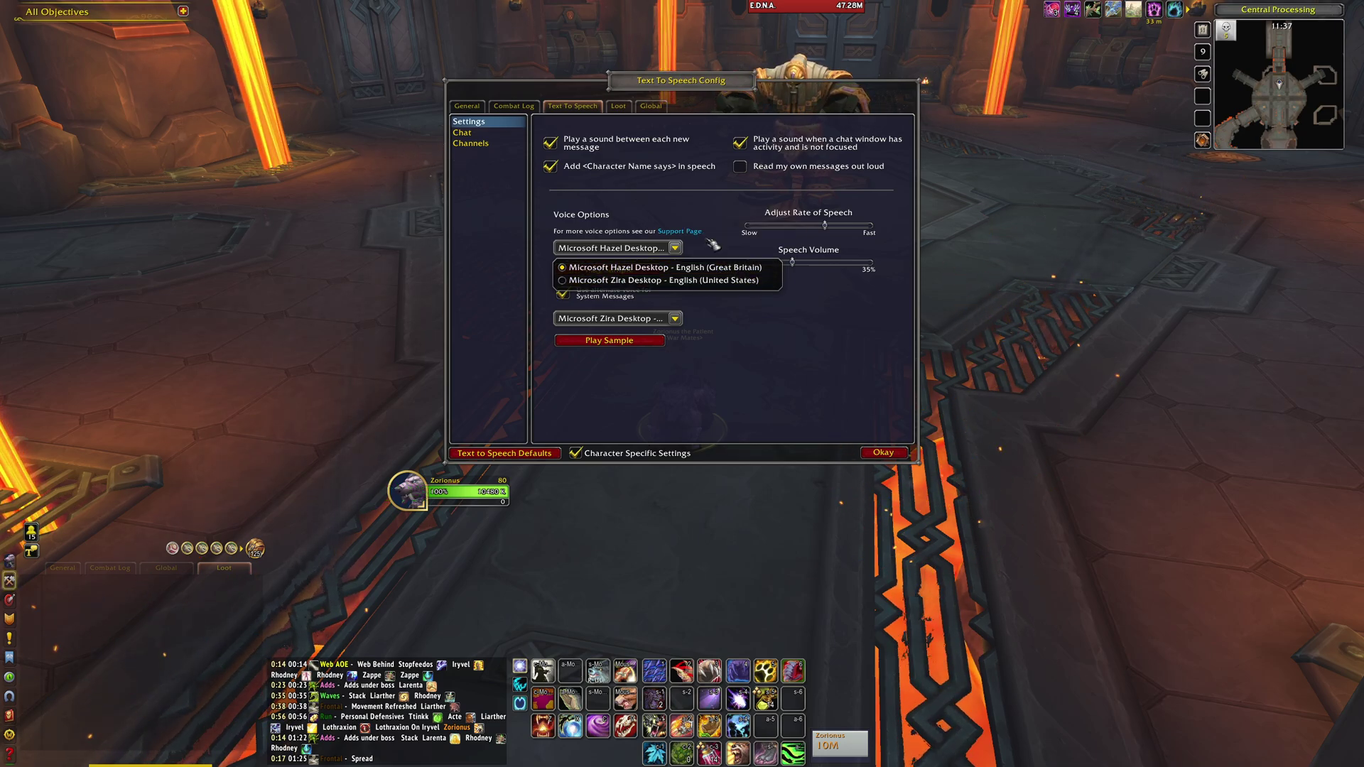
pyautogui.click(678, 250)
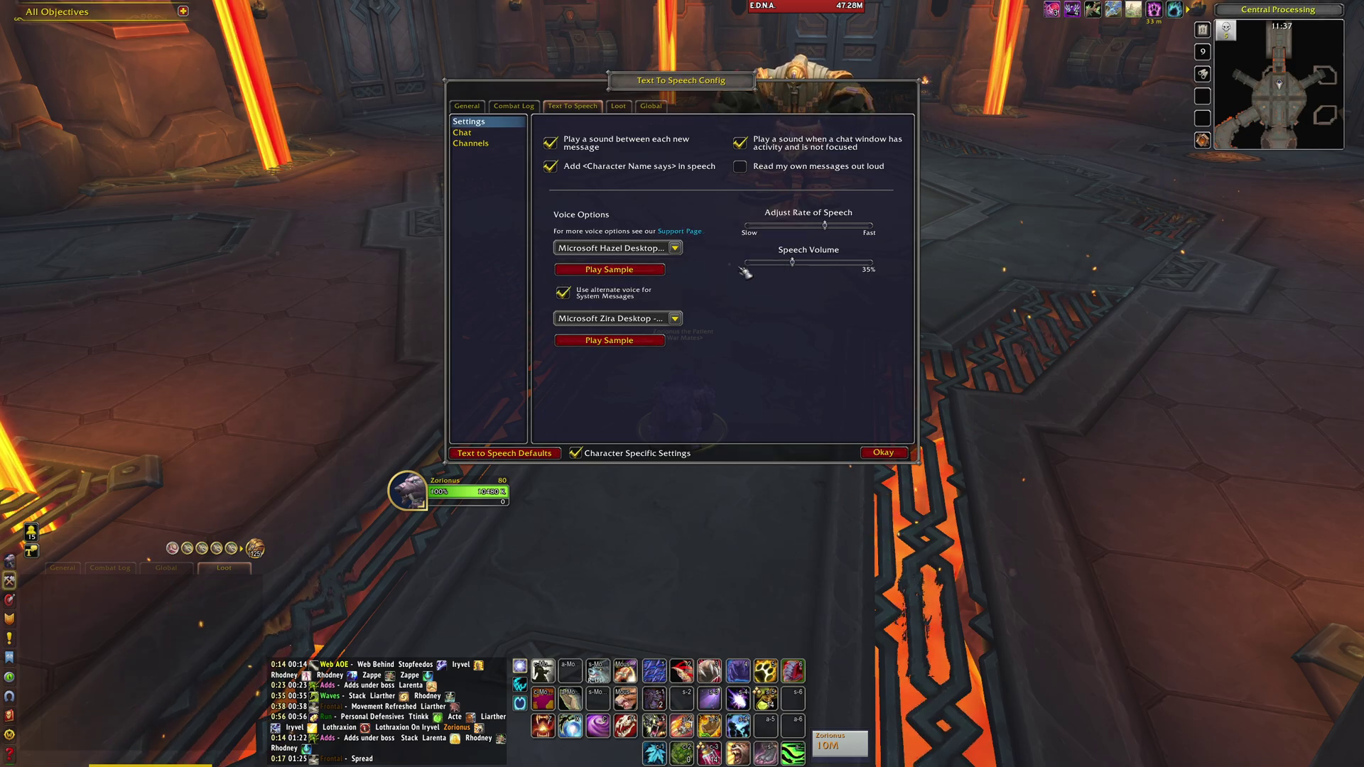
pyautogui.click(883, 453)
pyautogui.press('Escape')
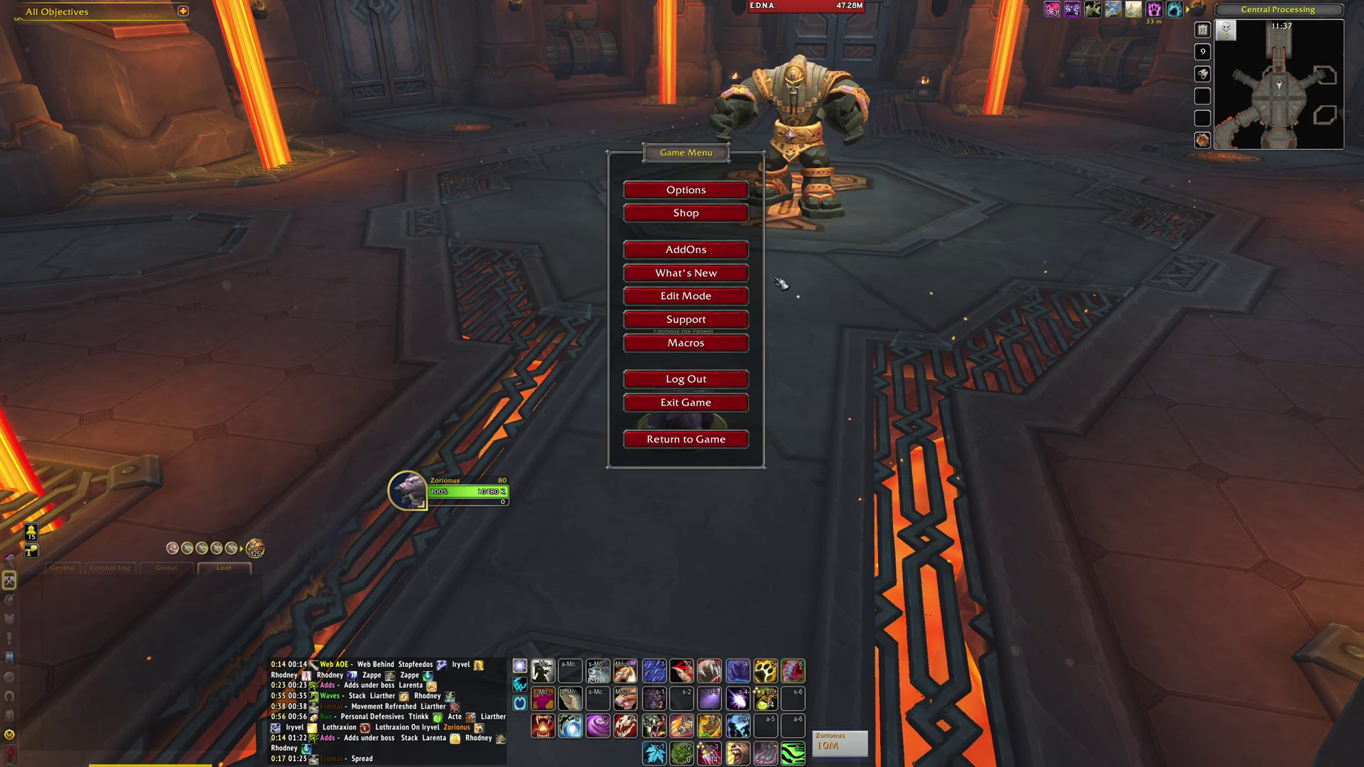
# Step: Review the Text To Speech options page, then close the game options
pyautogui.click(683, 192)
pyautogui.click(567, 327)
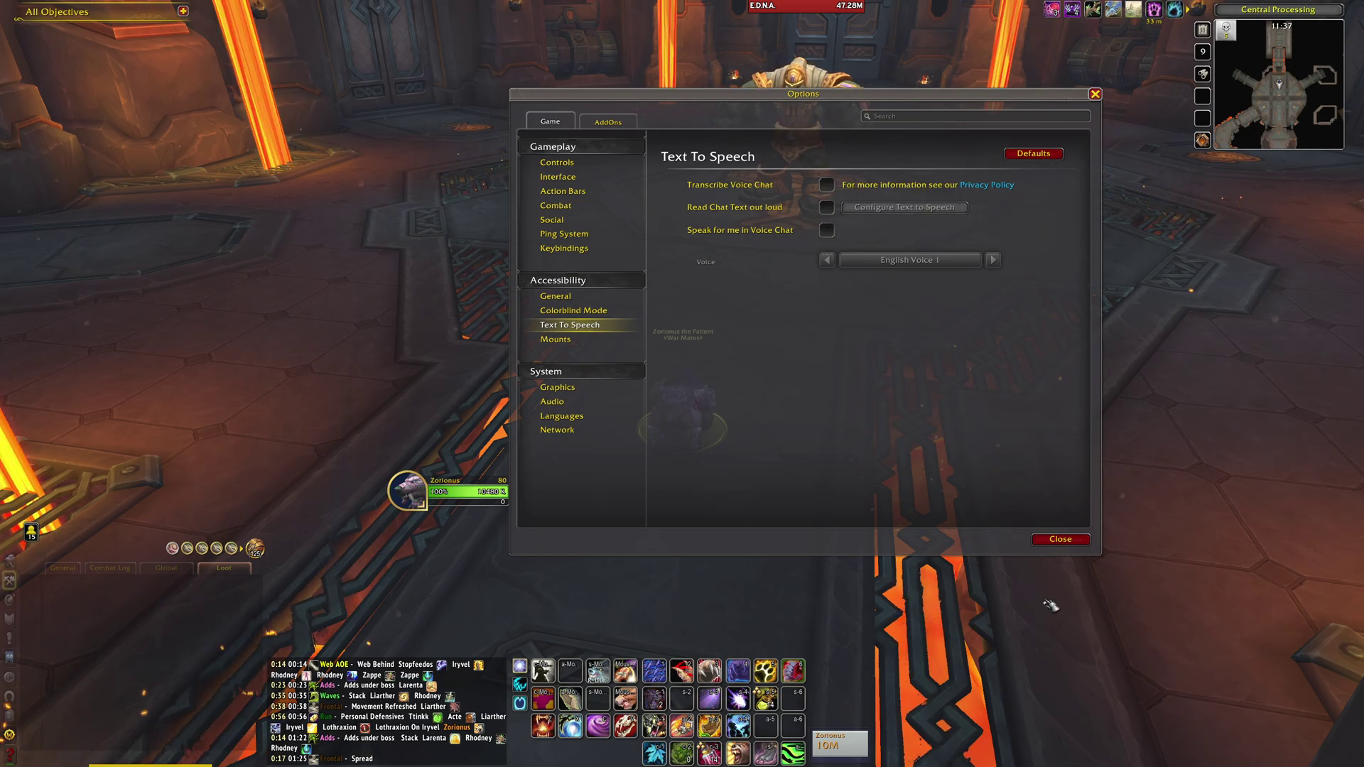
pyautogui.click(1043, 540)
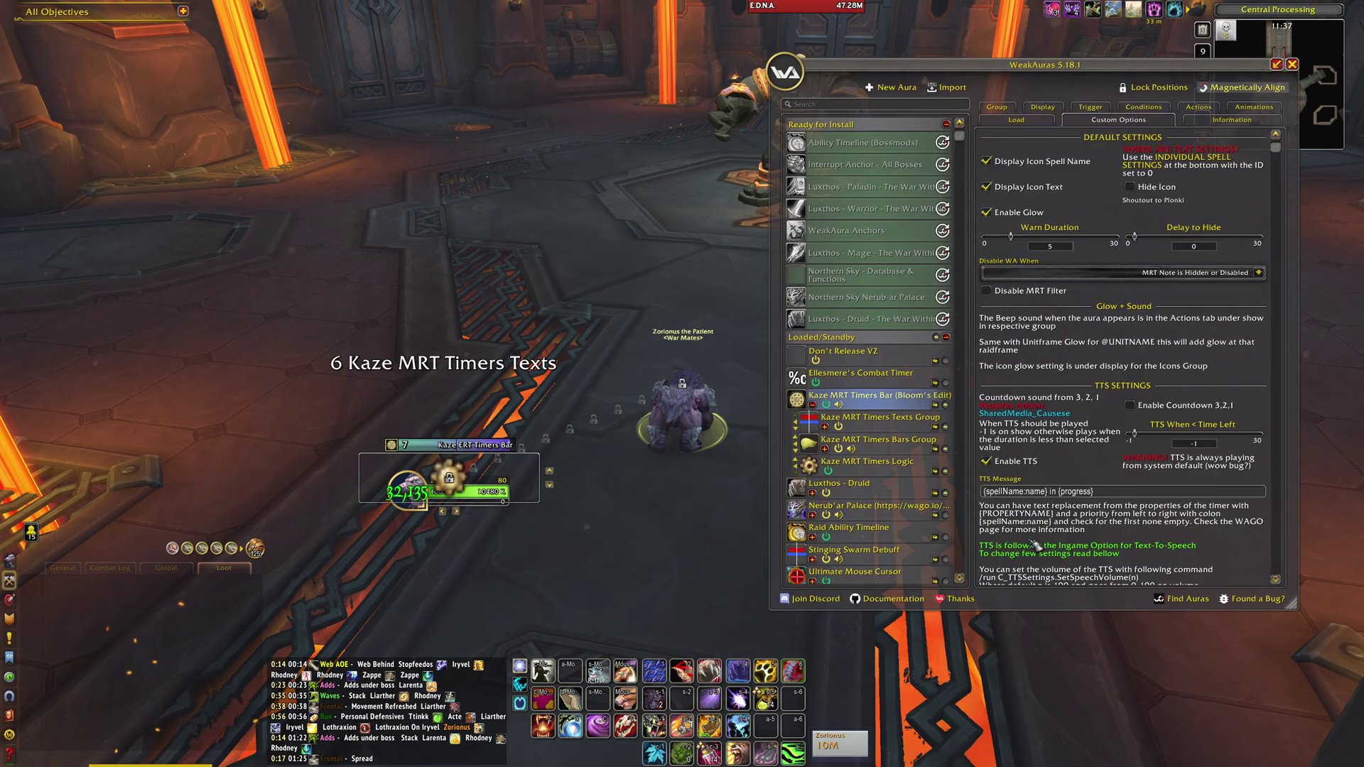